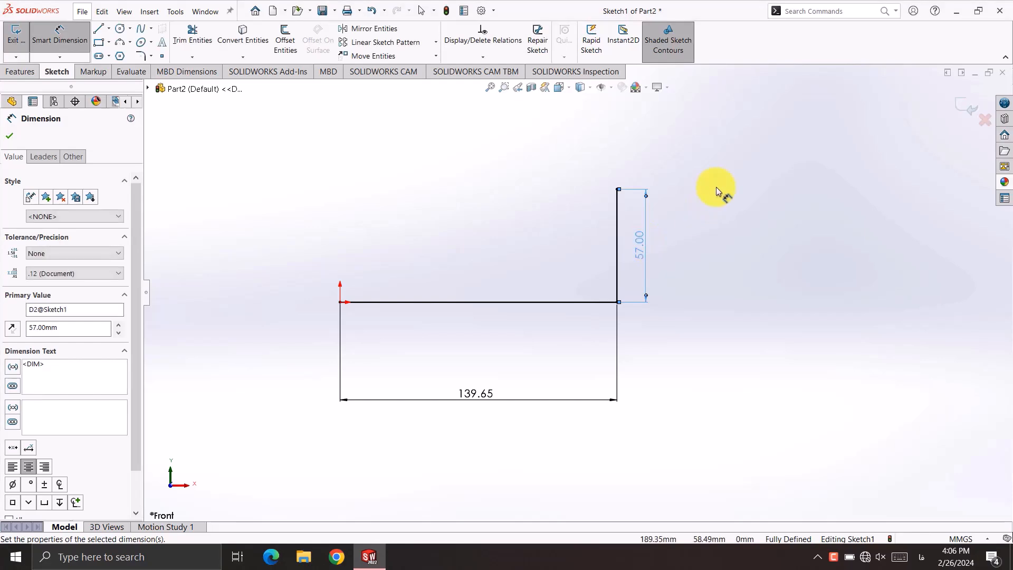
Step: Start a line chain at the upper end of the 57 mm line, running about 8.5 mm left and about 44 mm up
right_drag(713, 202, 660, 206)
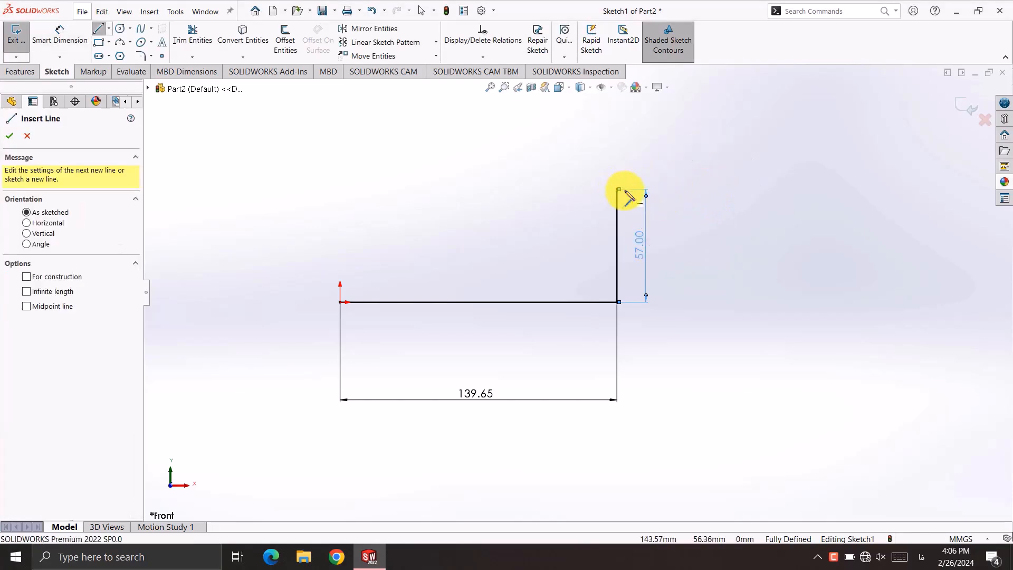
scroll(615, 199, down, 5)
click(566, 309)
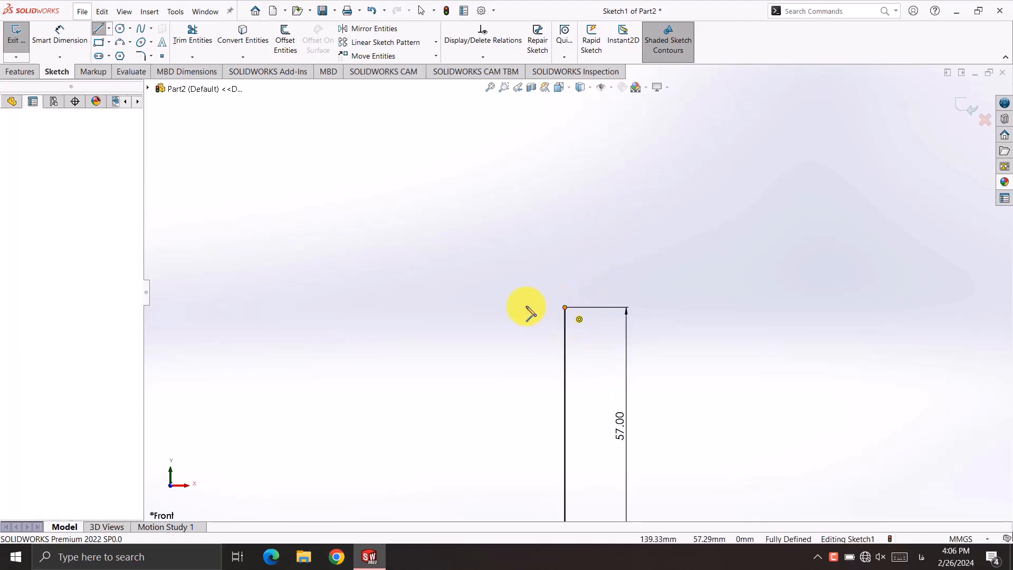
click(529, 307)
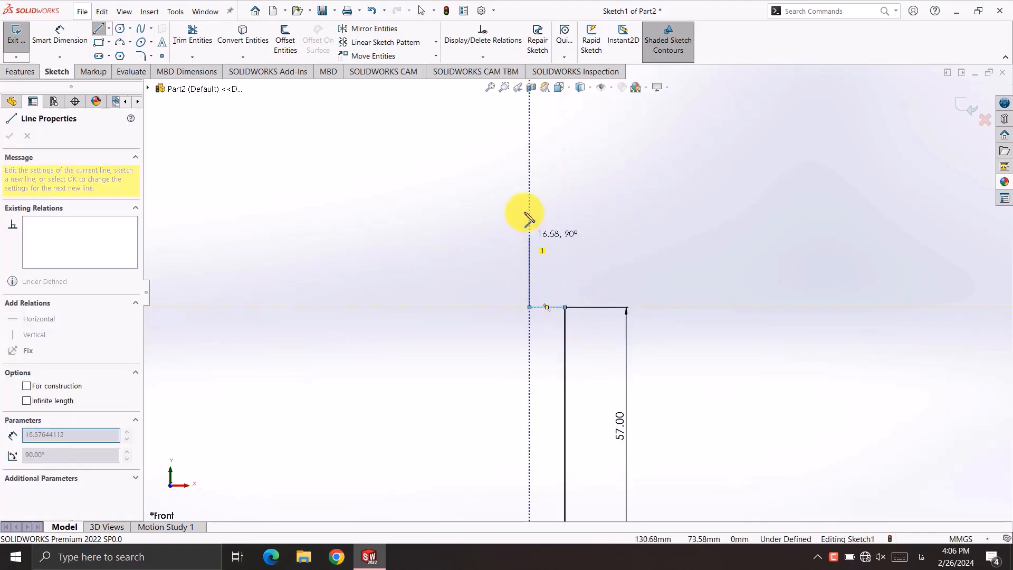
click(531, 120)
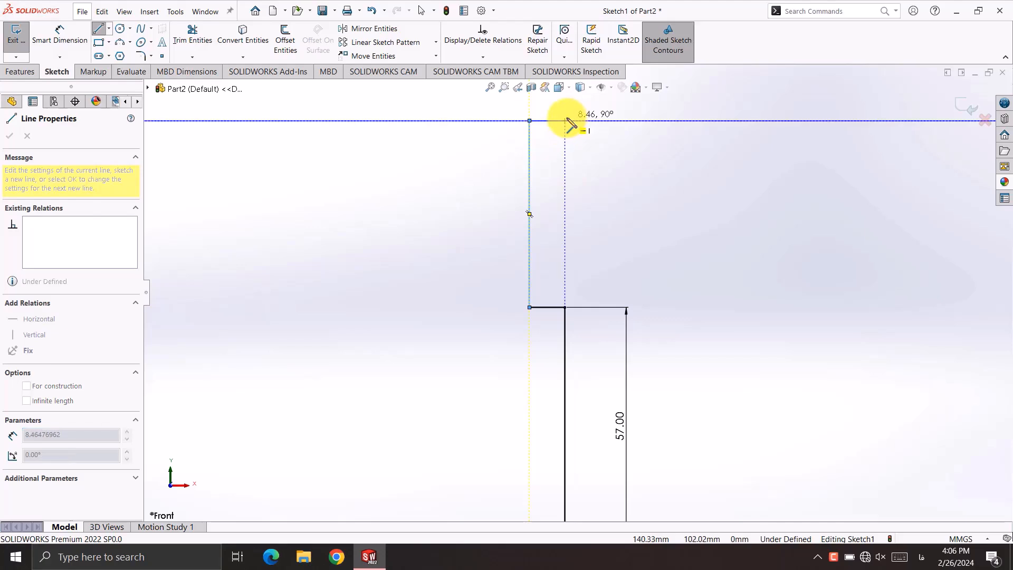
Step: Continue the chain about 8.5 mm right, about 48 mm up and about 8.5 mm left, and end it there
scroll(572, 125, up, 5)
scroll(570, 122, down, 3)
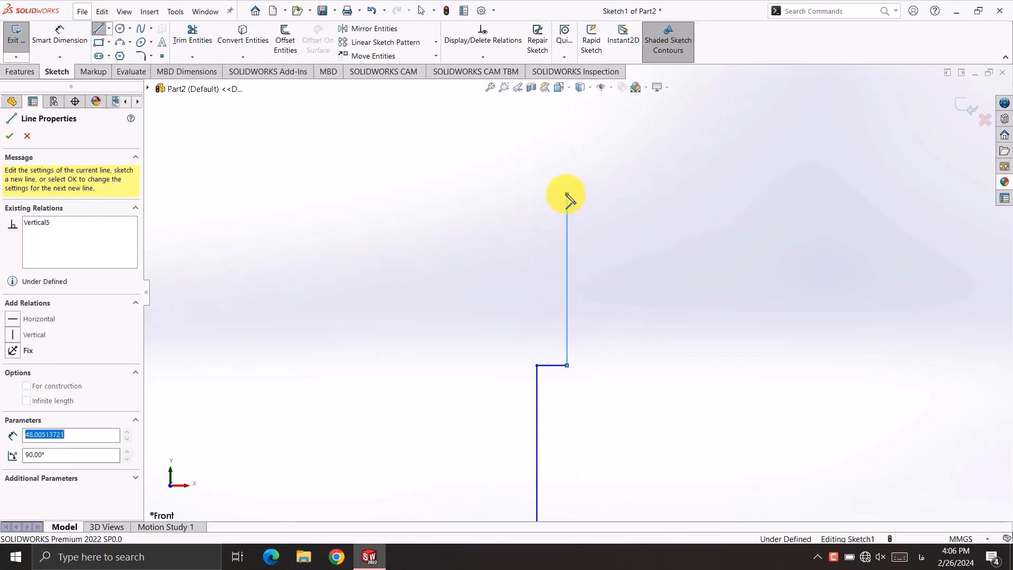
click(566, 194)
click(537, 195)
right_click(543, 197)
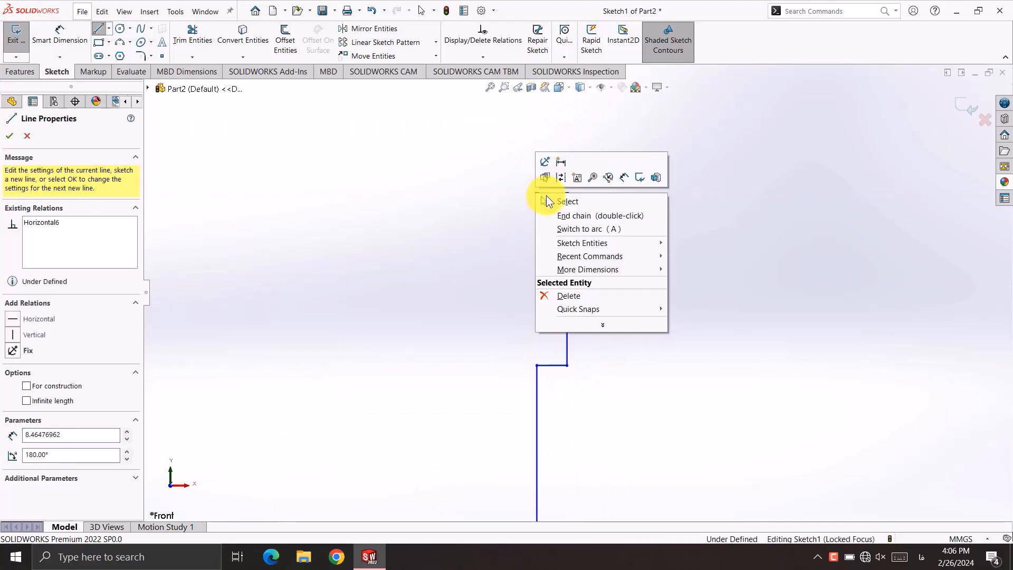
click(552, 201)
Step: Dimension the lowest horizontal jog, above the 57 mm line, to 8 mm
scroll(586, 306, up, 3)
right_drag(662, 304, 672, 243)
scroll(592, 375, down, 3)
click(506, 332)
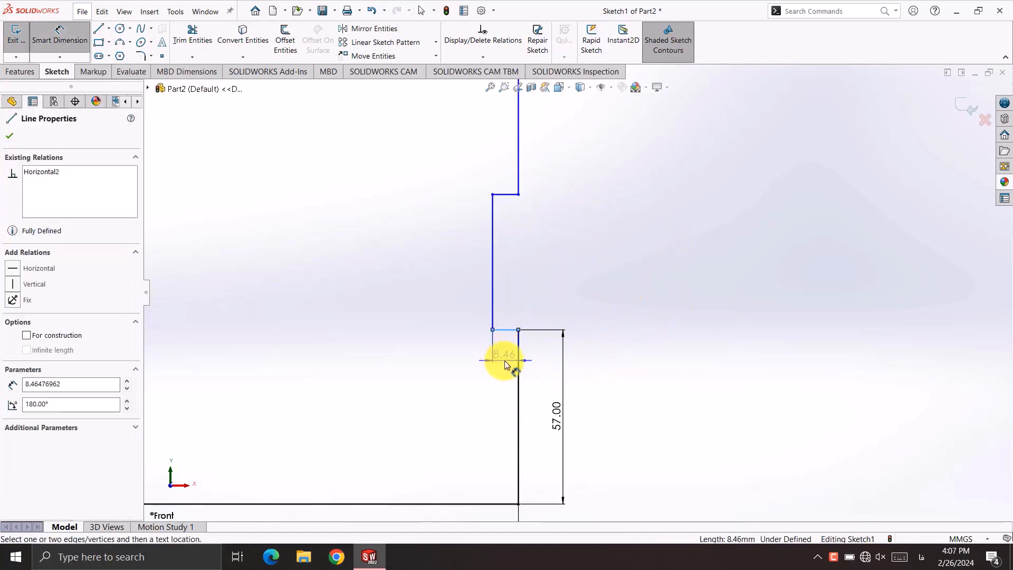
click(505, 359)
text(8)
key(Return)
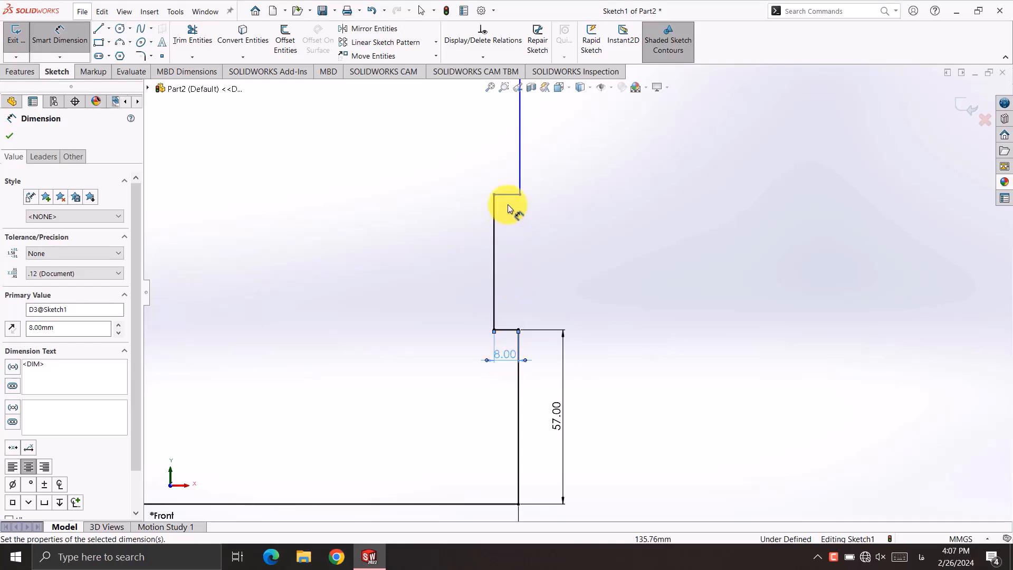
Step: Dimension the next horizontal jog to 8 mm and the vertical line between the two jogs to 142 mm
click(511, 195)
click(508, 214)
text(8)
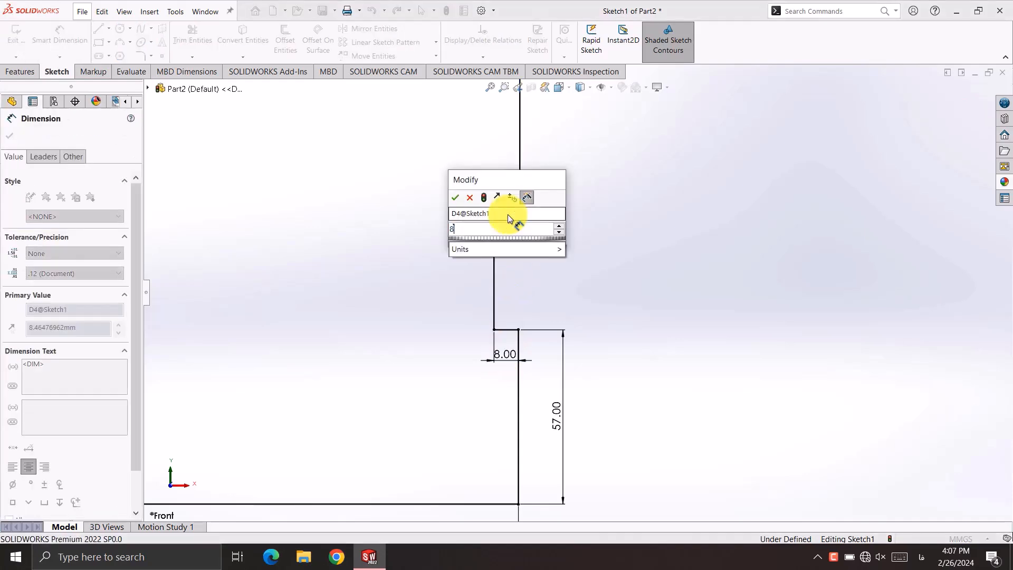
key(Return)
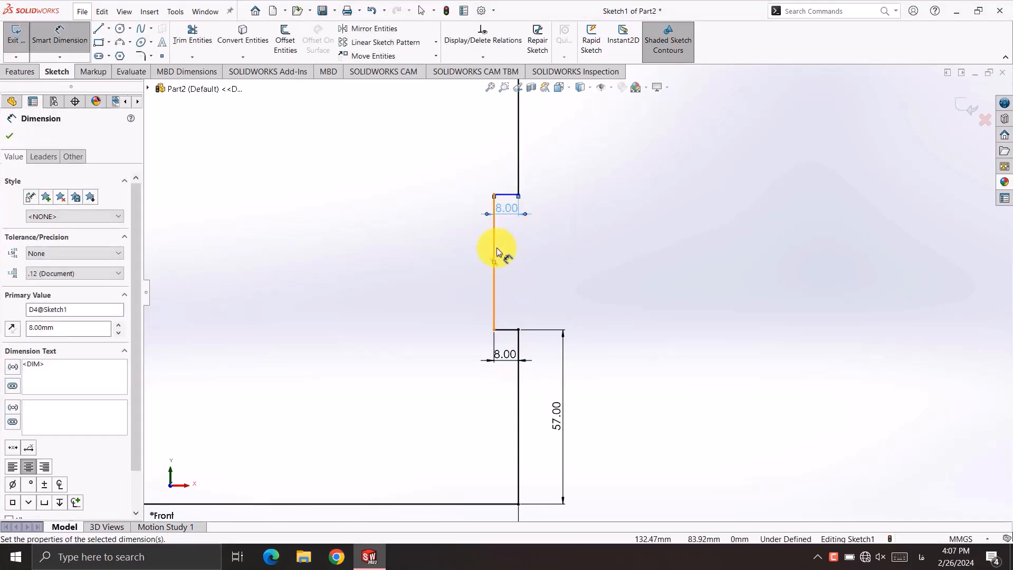
click(496, 250)
click(580, 254)
text(142)
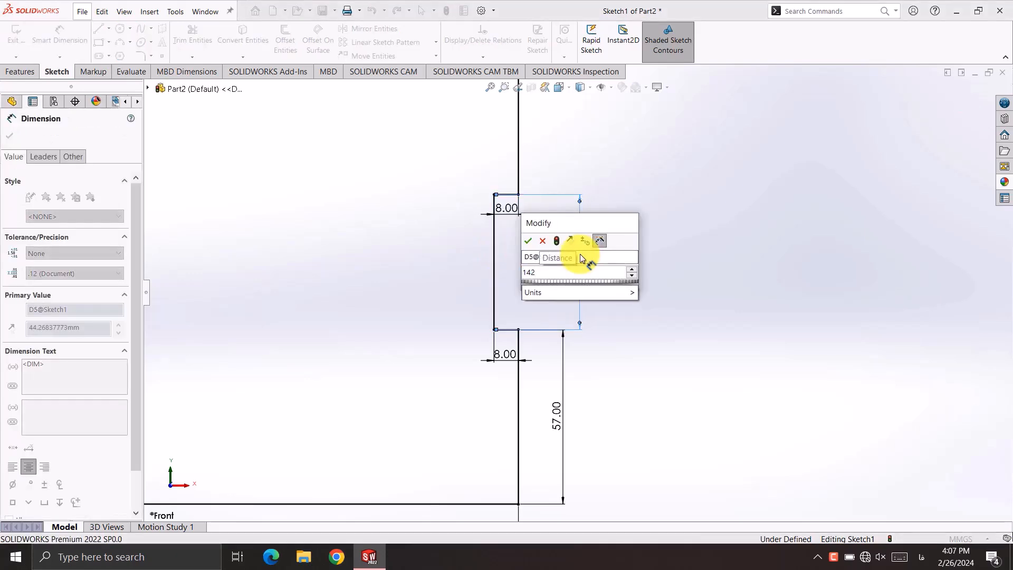
key(Return)
Step: Dimension the vertical line above the 142 mm section to 45 mm and the horizontal line at its upper end to 8 mm
scroll(585, 201, up, 4)
scroll(564, 264, down, 2)
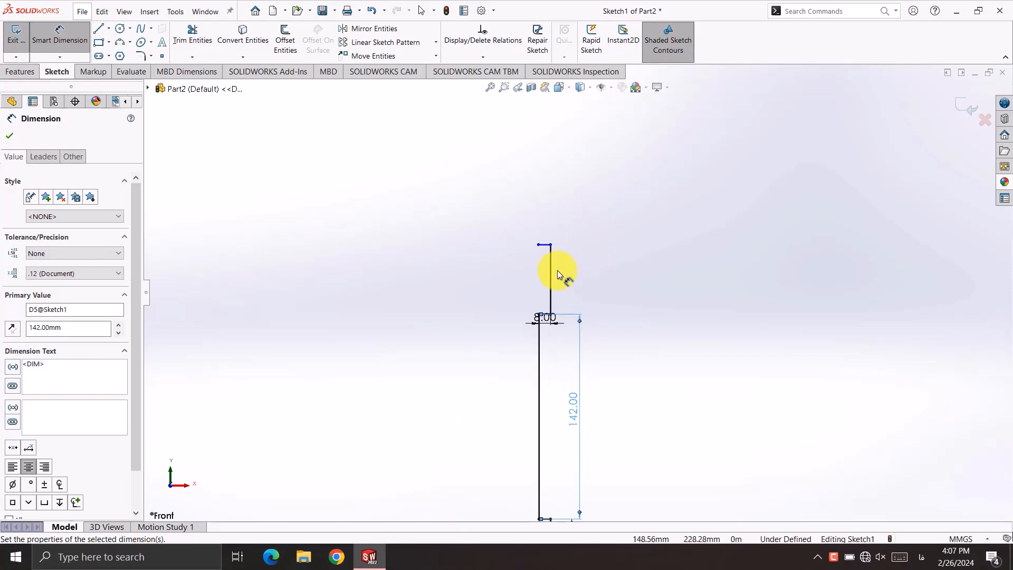
click(553, 272)
click(578, 277)
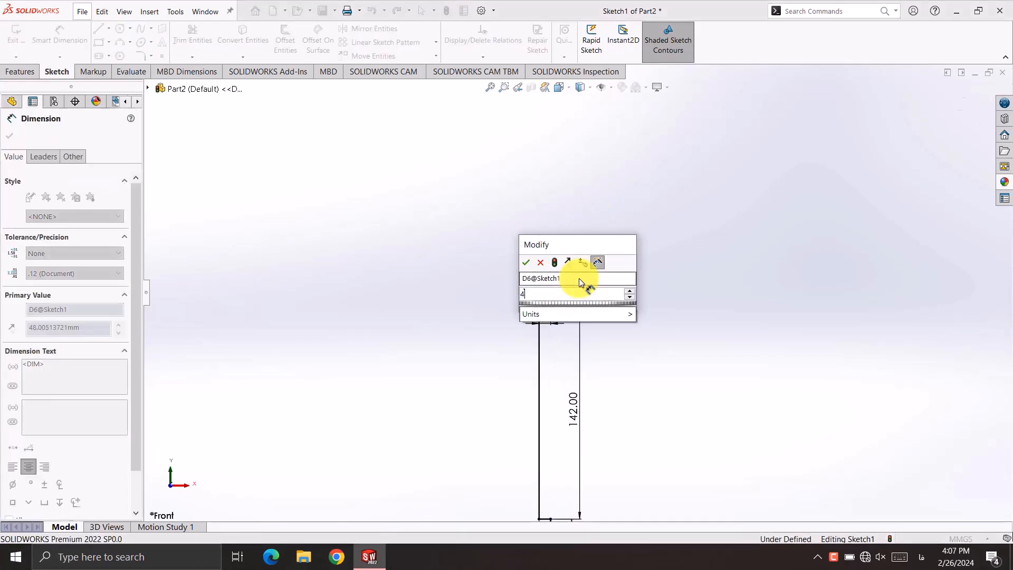
text(45)
key(Return)
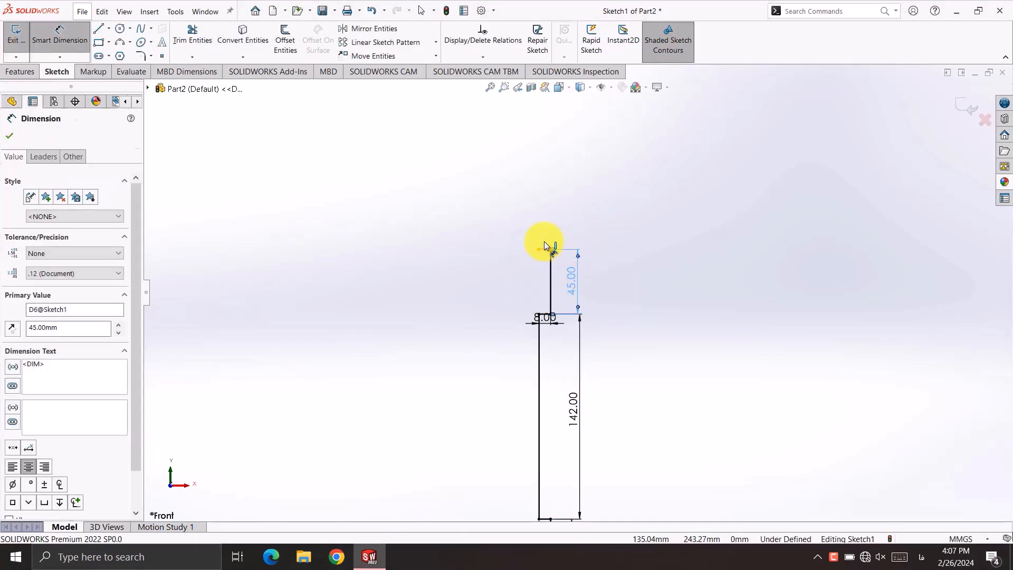
click(549, 249)
click(545, 237)
text(8)
key(Return)
Step: Sketch a chain from the free end of the topmost 8 mm line: about 29.5 mm up, about 8 mm right, and up again
scroll(550, 257, down, 2)
scroll(550, 258, down, 3)
right_drag(583, 258, 541, 256)
click(542, 379)
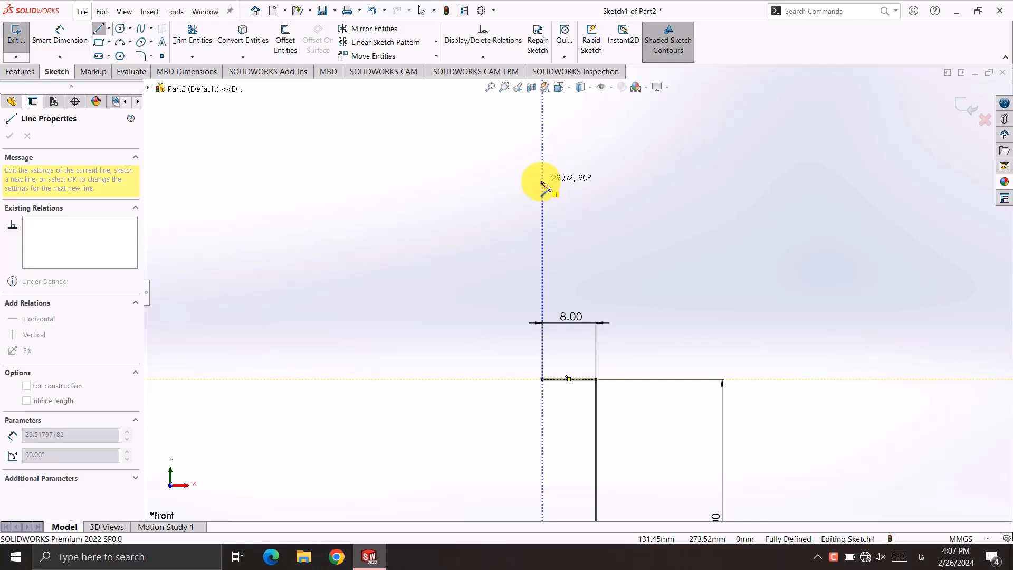
click(542, 182)
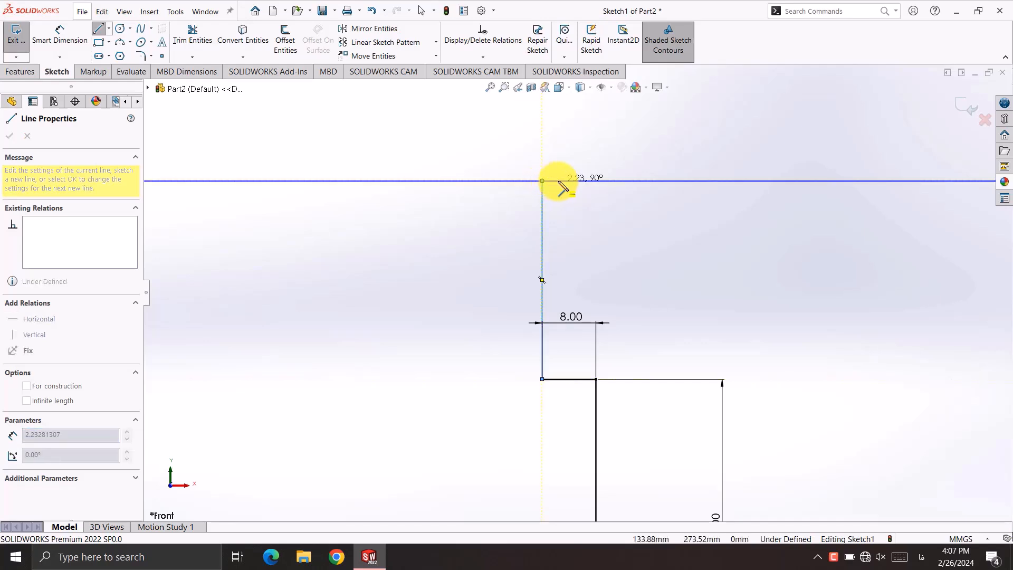
click(598, 182)
click(565, 168)
mouse_move(604, 192)
right_down()
mouse_move(592, 169)
mouse_move(548, 219)
right_up()
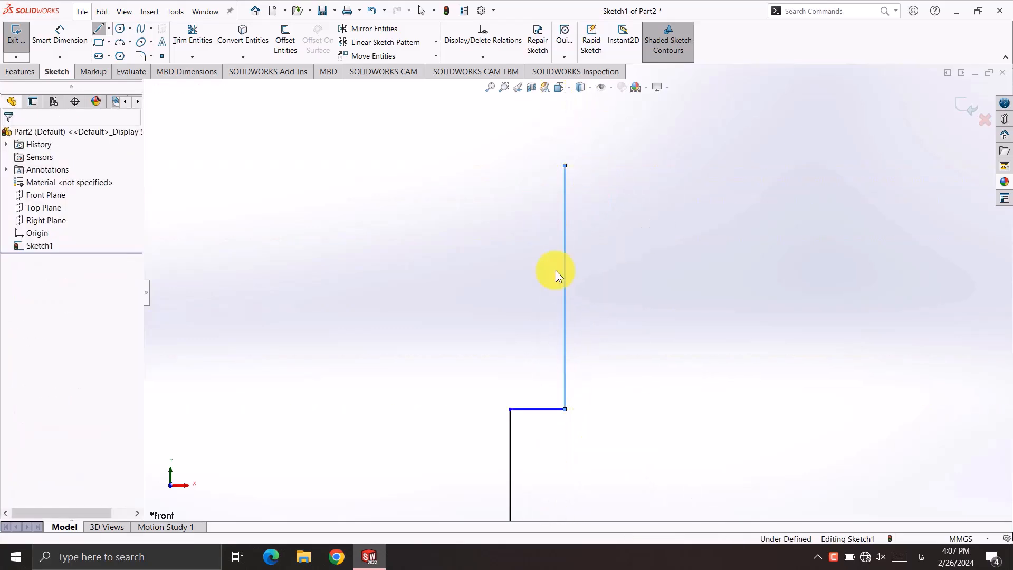
Step: Dimension the new vertical line rising from the 8 mm jog to 85 mm
scroll(547, 467, up, 5)
scroll(546, 466, down, 5)
right_drag(660, 206, 597, 185)
click(561, 177)
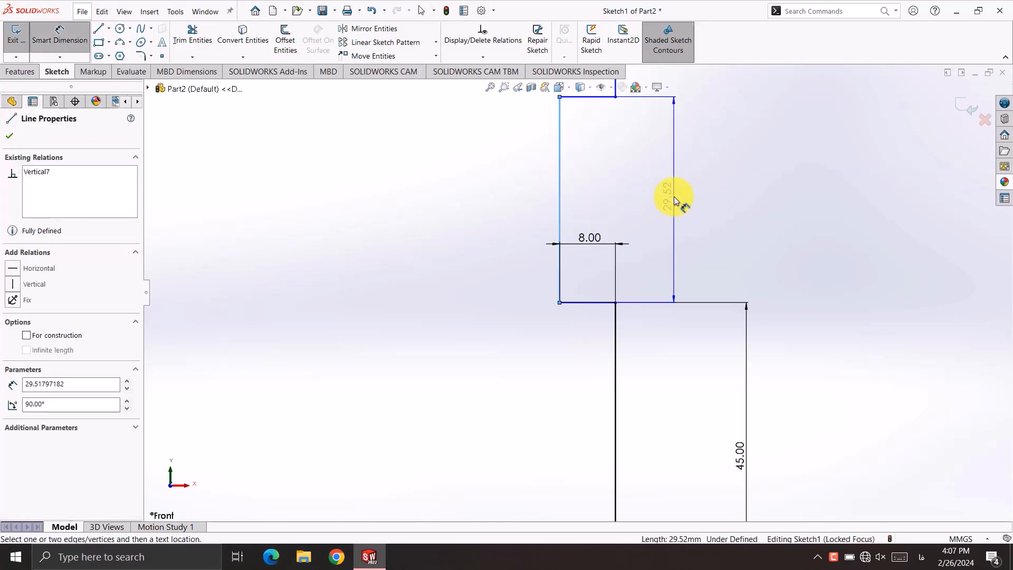
click(674, 201)
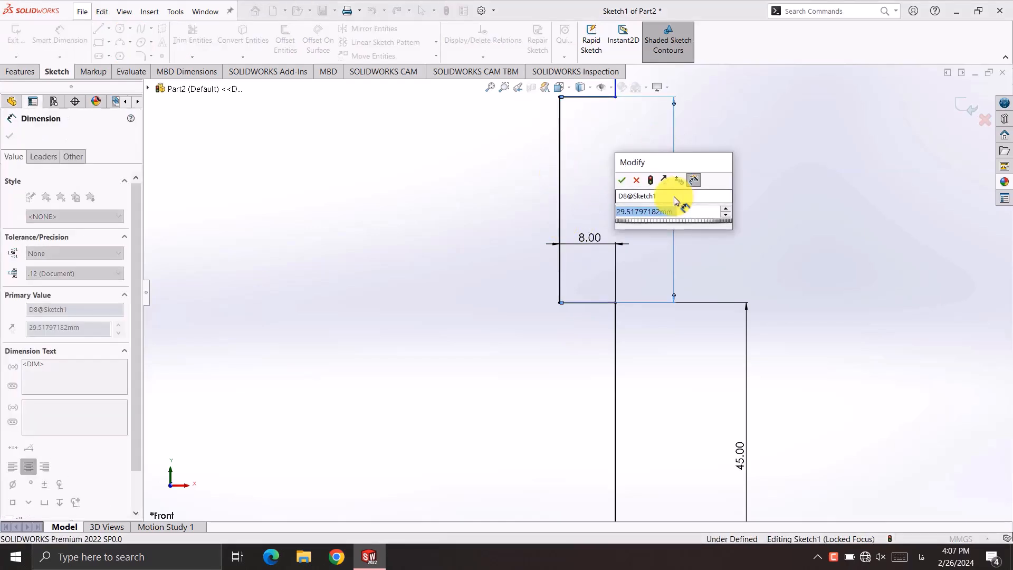
text(85)
key(Return)
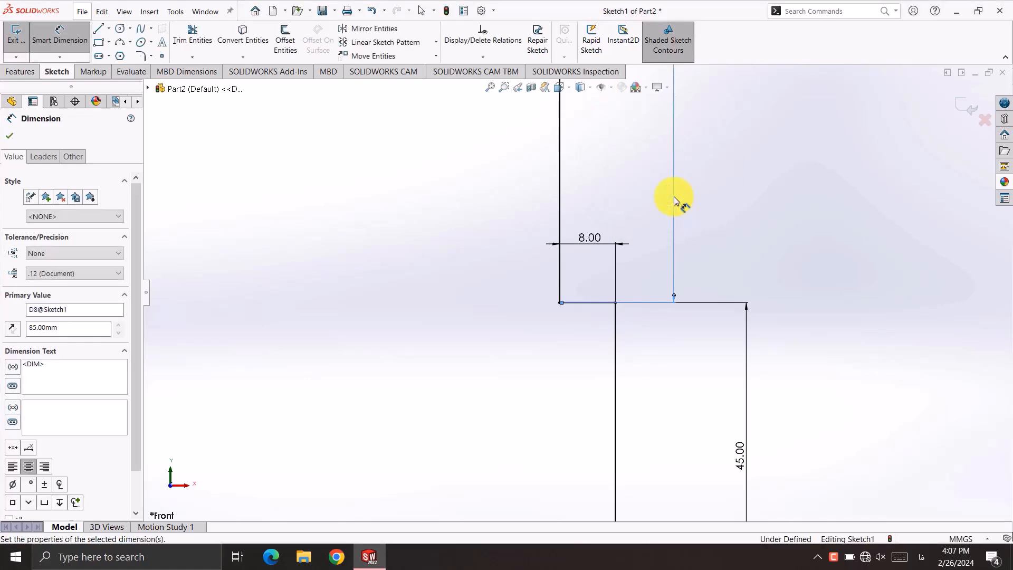
Step: Dimension the uppermost vertical line to 45 mm and the horizontal jog at its foot at 8 mm
scroll(566, 232, down, 5)
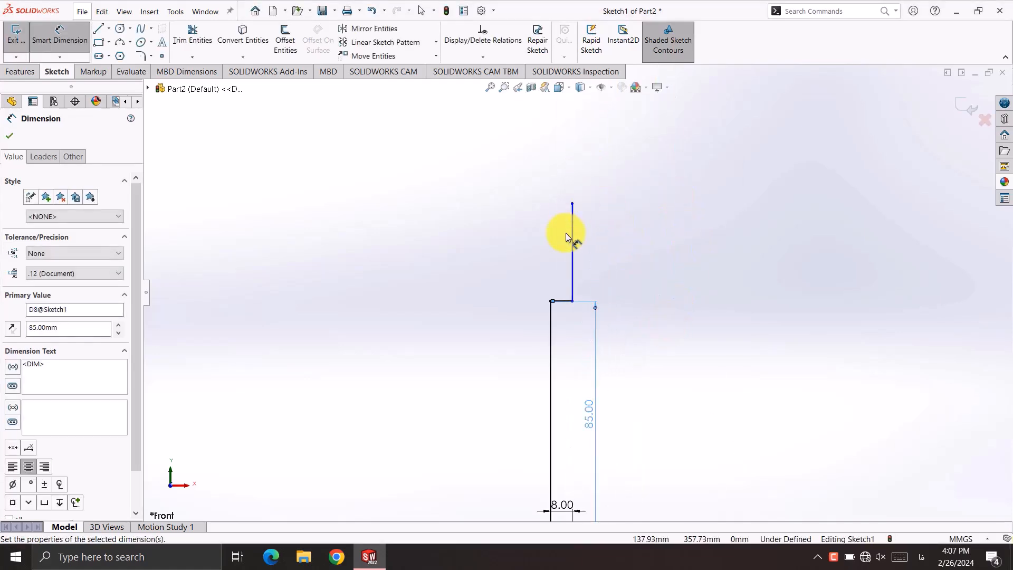
click(579, 256)
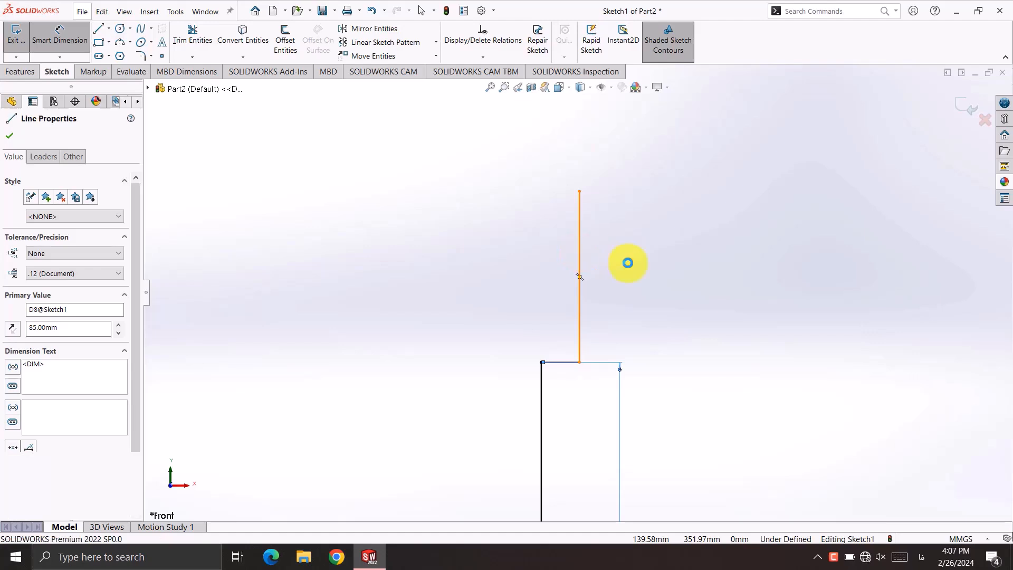
click(636, 269)
text(45)
key(Return)
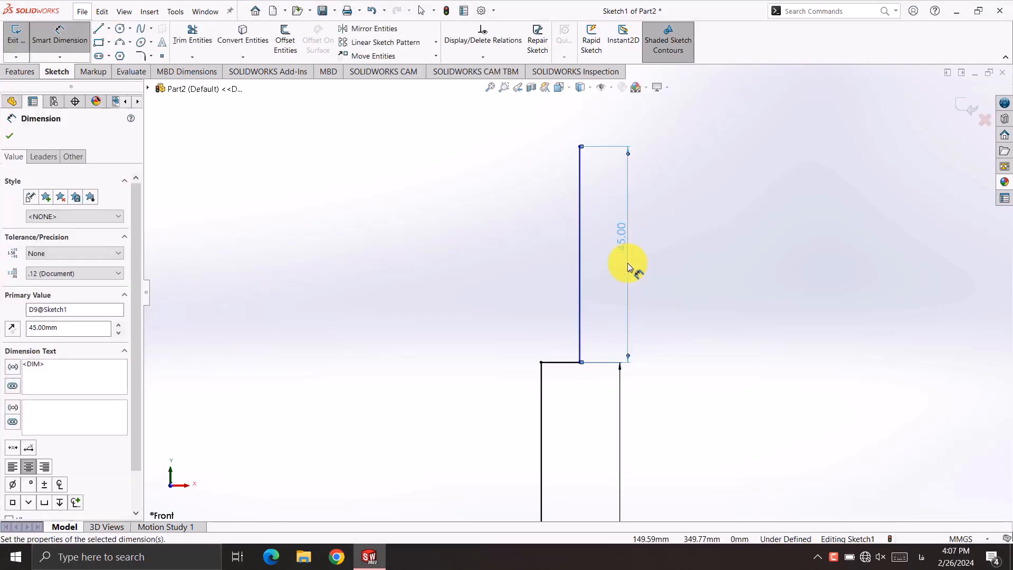
click(563, 362)
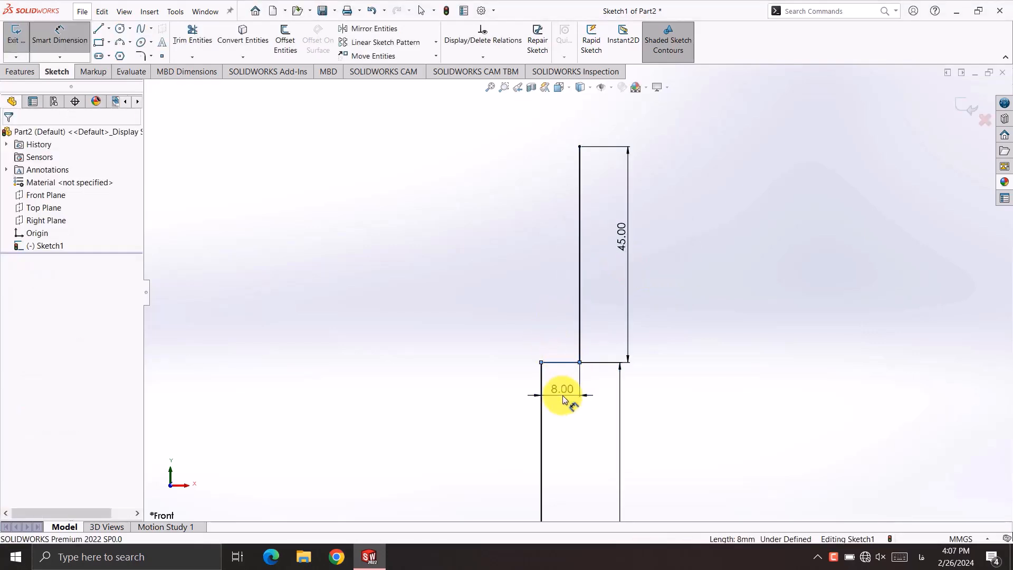
click(562, 395)
click(510, 379)
Step: Sketch a horizontal line about 8 mm to the left from the upper end of the uppermost 45 mm line
scroll(566, 204, up, 2)
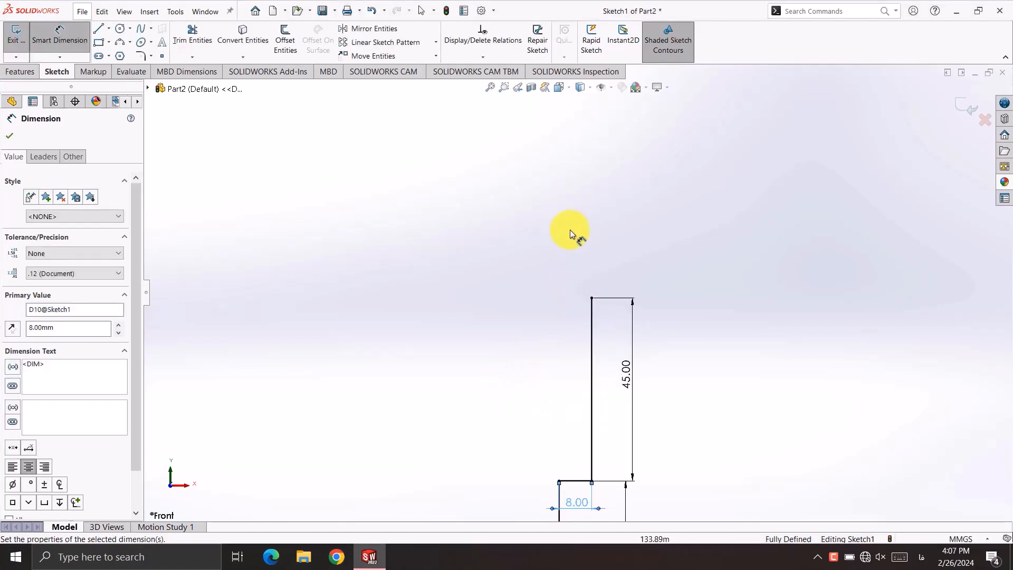
right_drag(569, 239, 505, 245)
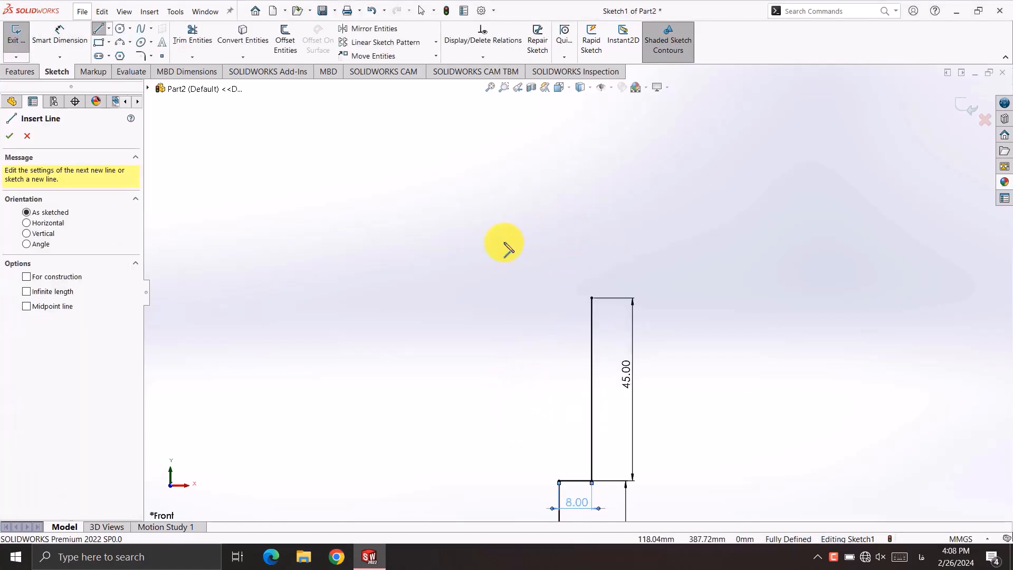
click(592, 298)
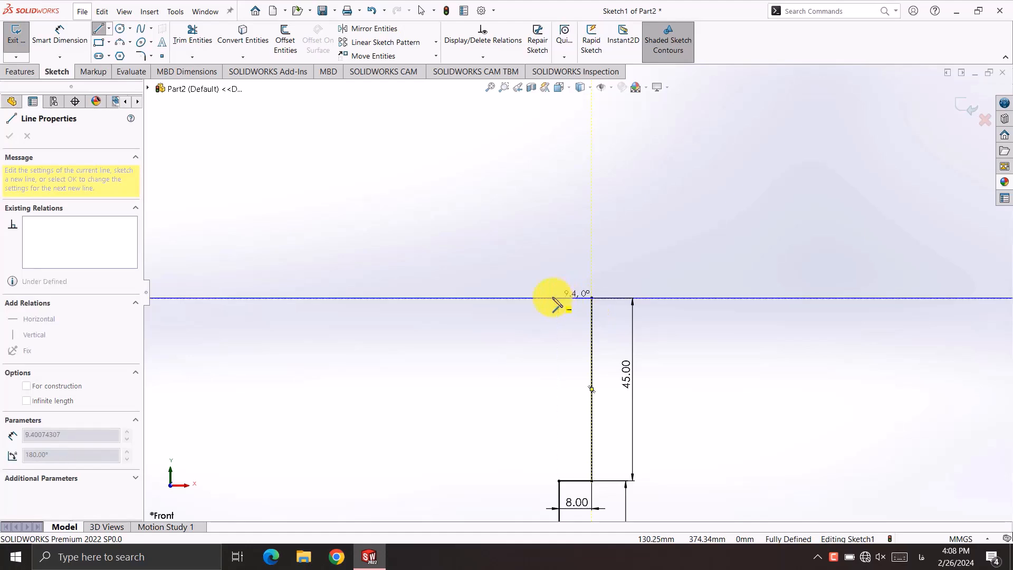
click(559, 298)
key(Escape)
key(Escape)
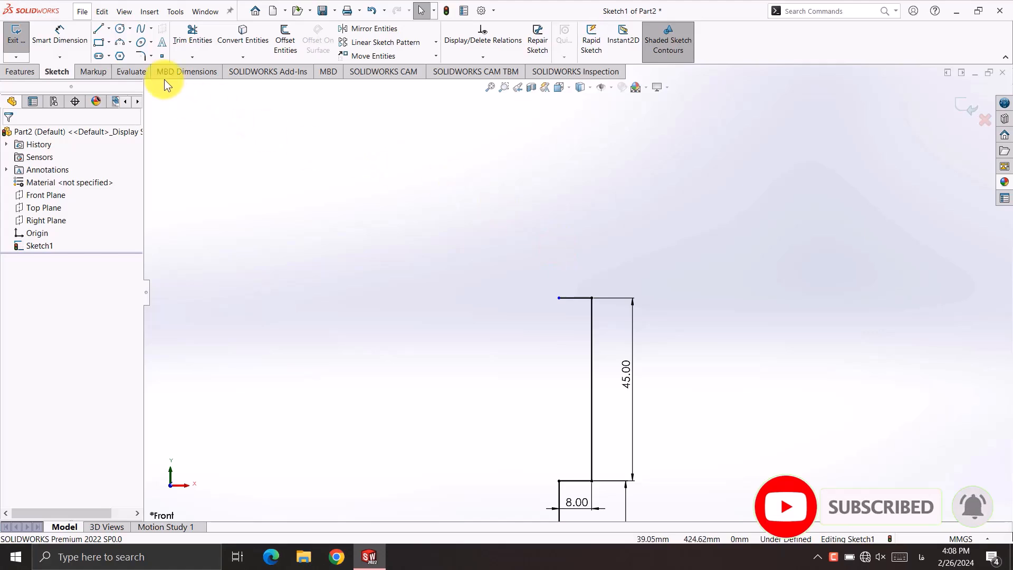
Step: Draw a three-point arc of about 29 mm radius up and left from the free end of the top horizontal line
click(121, 43)
click(558, 298)
click(428, 238)
click(510, 251)
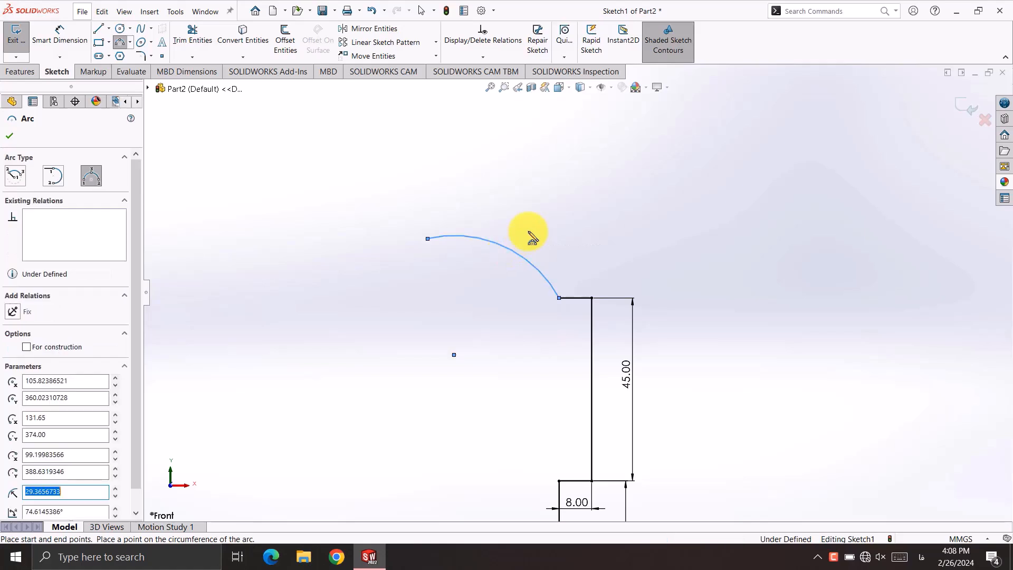
Step: Dimension the arc's radius to 30 mm
right_drag(555, 231, 549, 196)
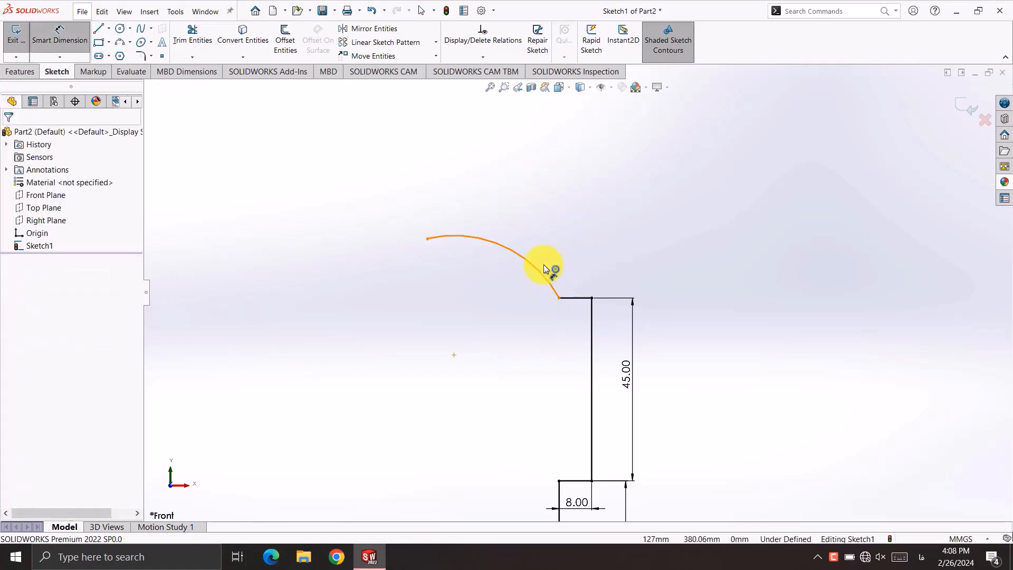
click(541, 272)
click(561, 209)
text(30)
key(Return)
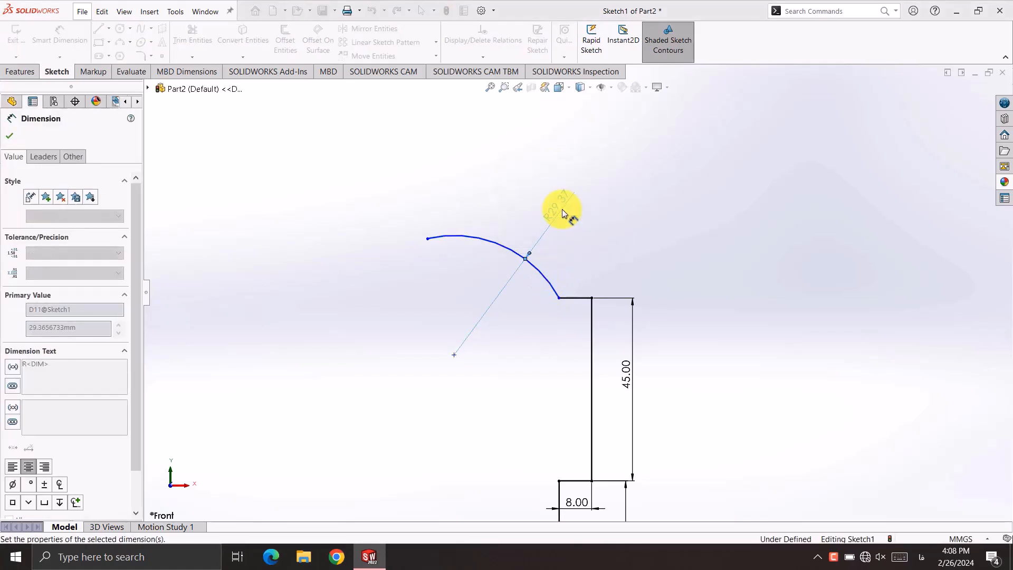
Step: Set the vertical distance between the arc's free endpoint and the horizontal line at its base to 31 mm
click(586, 287)
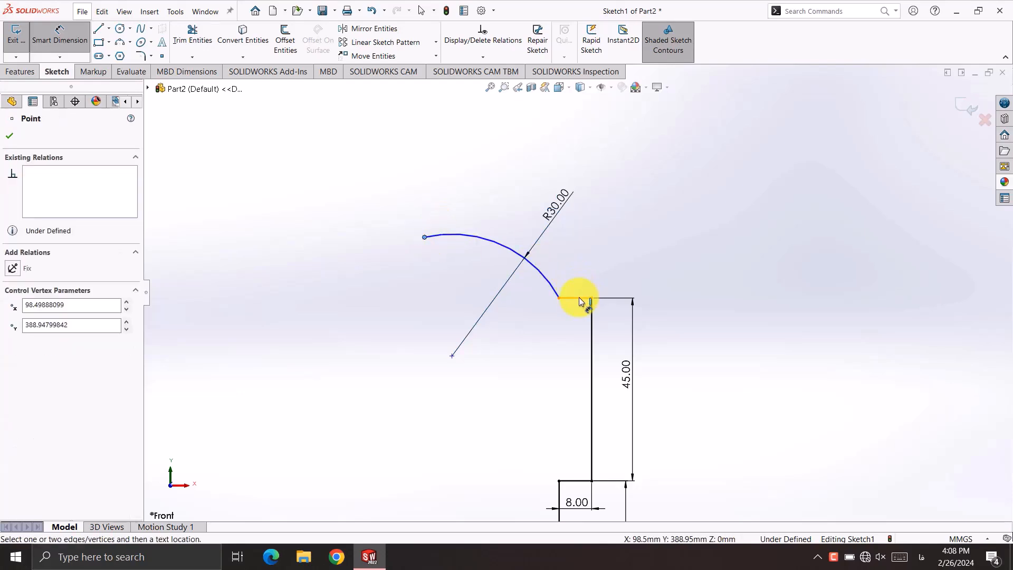
click(580, 298)
click(670, 258)
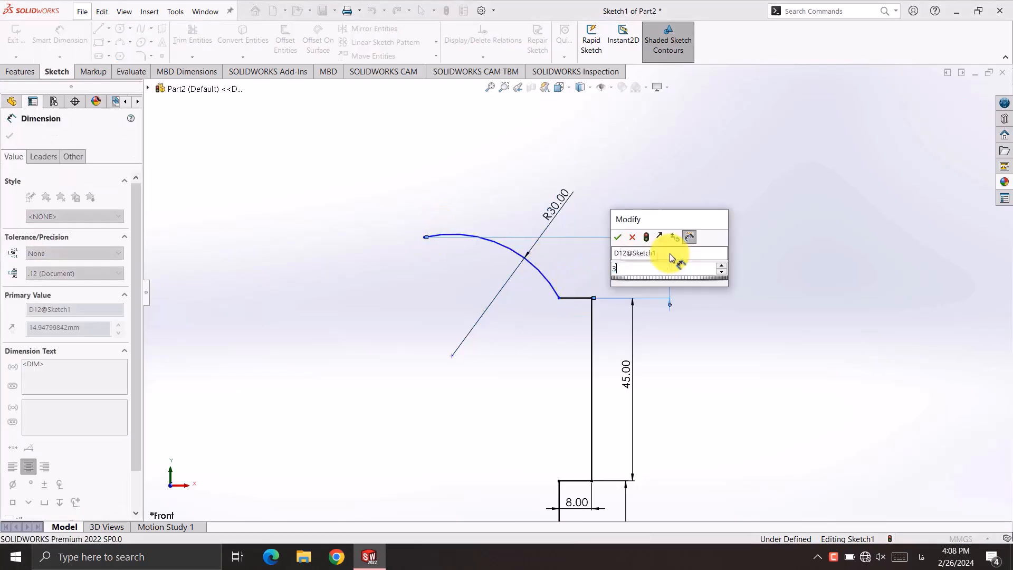
text(31)
key(Return)
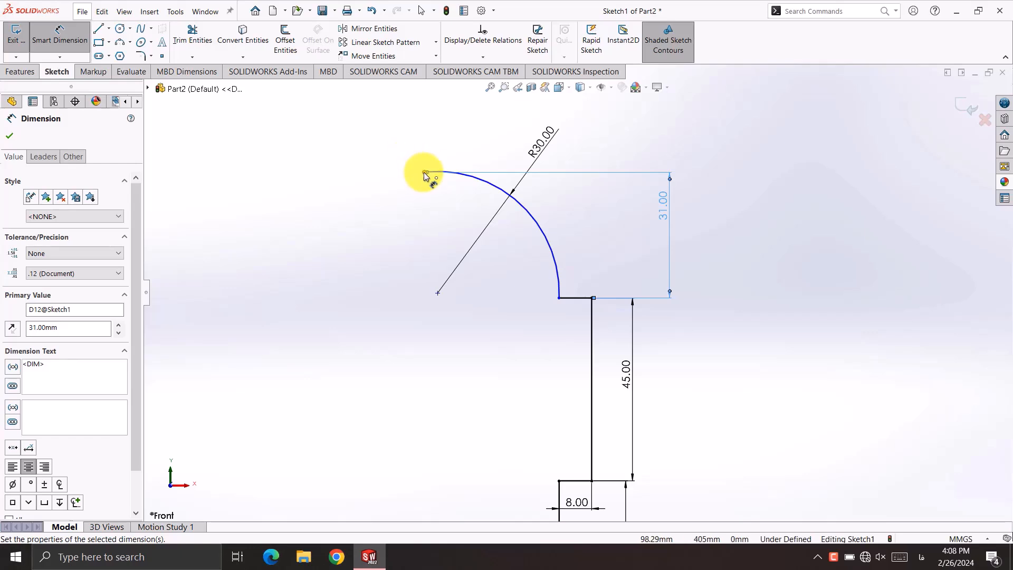
Step: Set the horizontal distance between the arc's free endpoint and the 45 mm vertical line to 38 mm
click(354, 191)
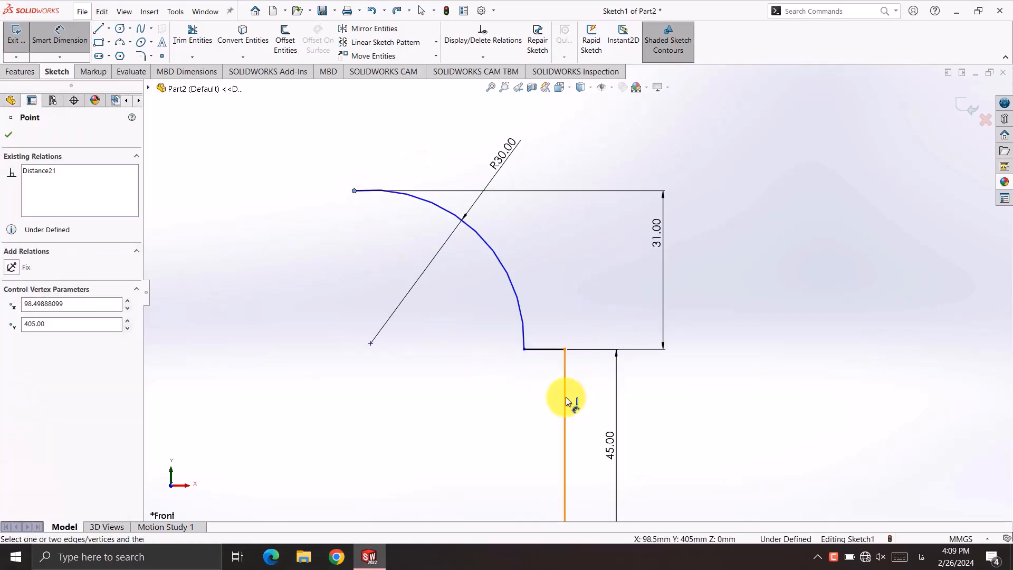
click(565, 400)
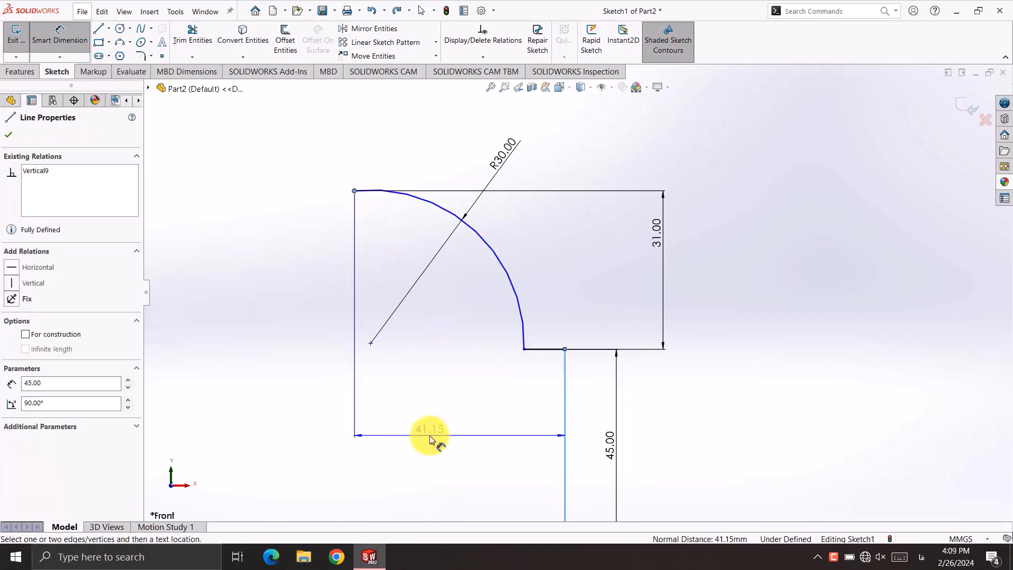
click(429, 435)
text(38)
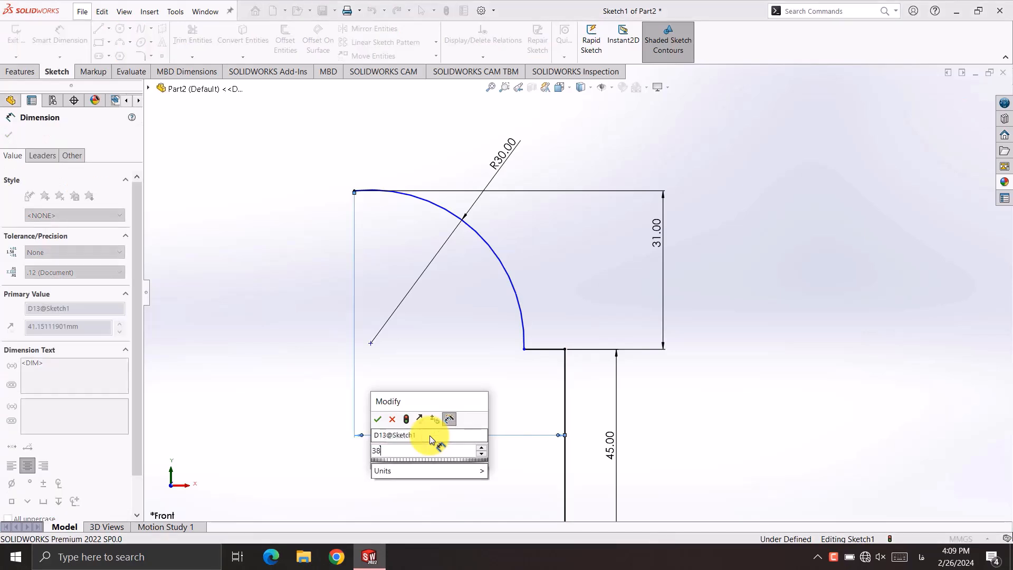
key(Return)
Step: Set the length of the short horizontal line at the arc's base to 8 mm
click(559, 350)
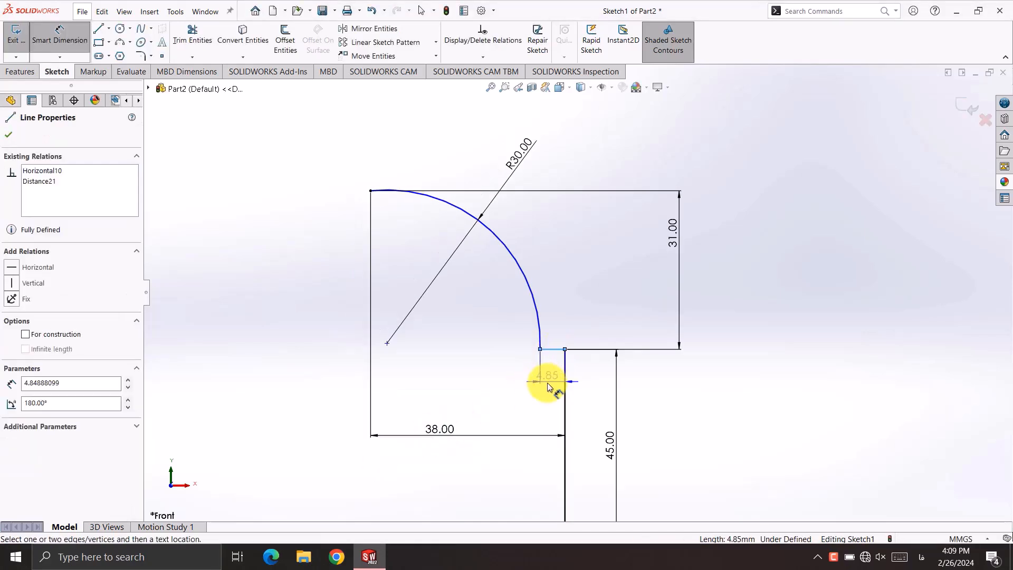
click(546, 382)
text(84888099mm)
key(Return)
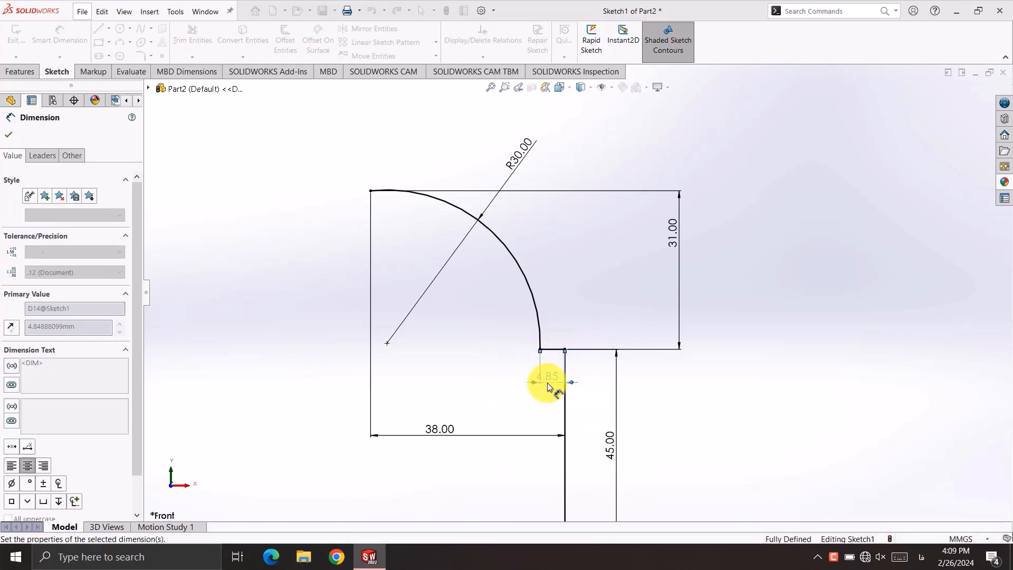
Step: Draw a three-point arc of about 67 mm radius, sagging downward, up and left from the free end of the 30 mm radius arc
scroll(527, 343, up, 3)
scroll(359, 221, down, 5)
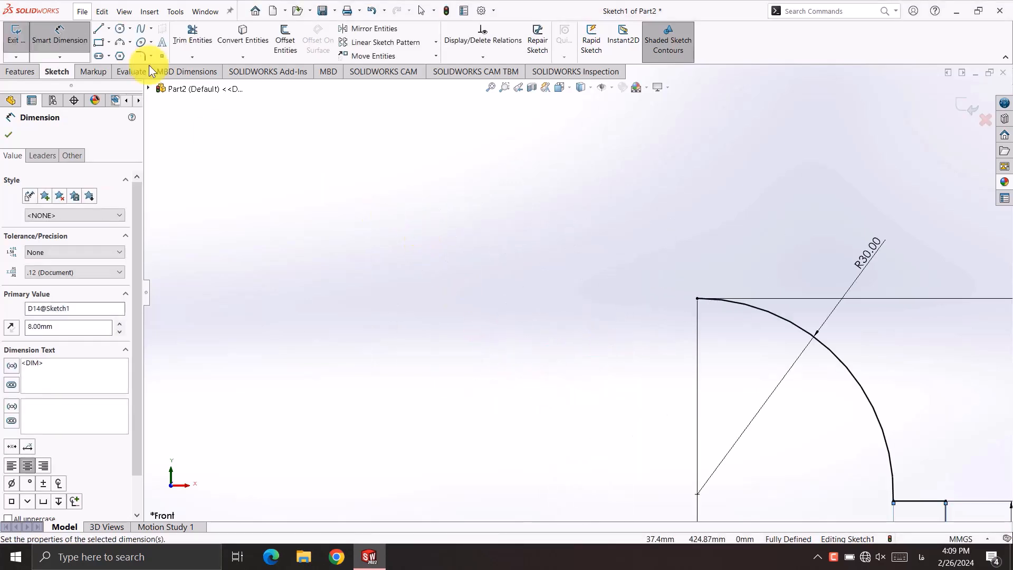
click(120, 42)
click(697, 299)
click(447, 200)
click(532, 254)
right_click(535, 262)
click(563, 263)
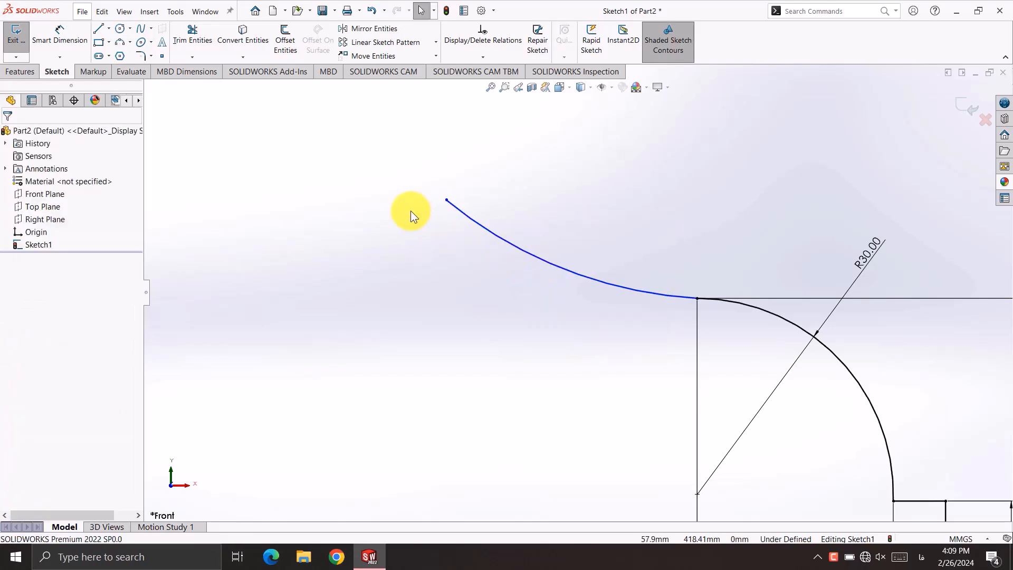
Step: Make the new arc tangent to the 30 mm radius arc
click(591, 278)
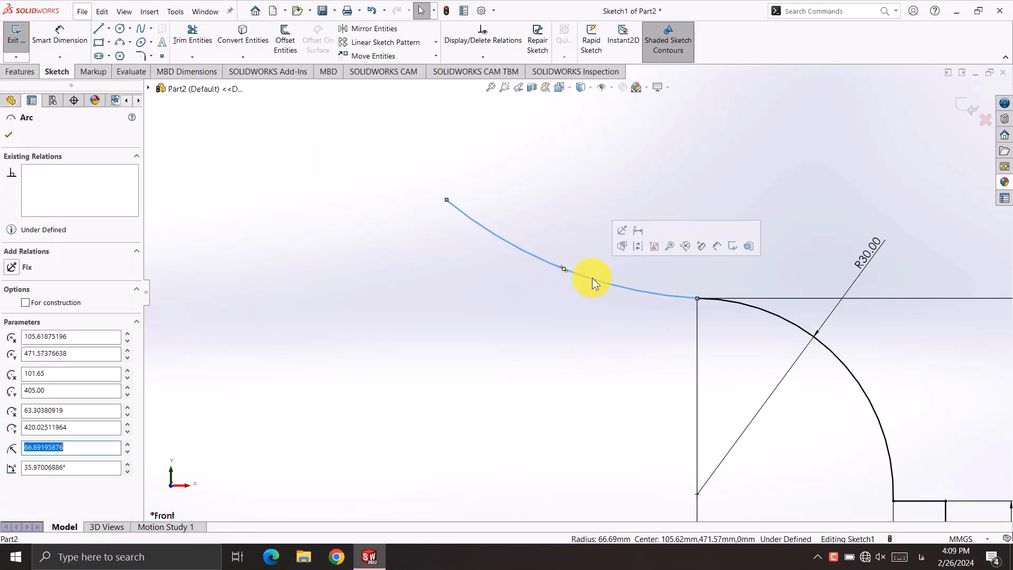
ctrl+click(776, 317)
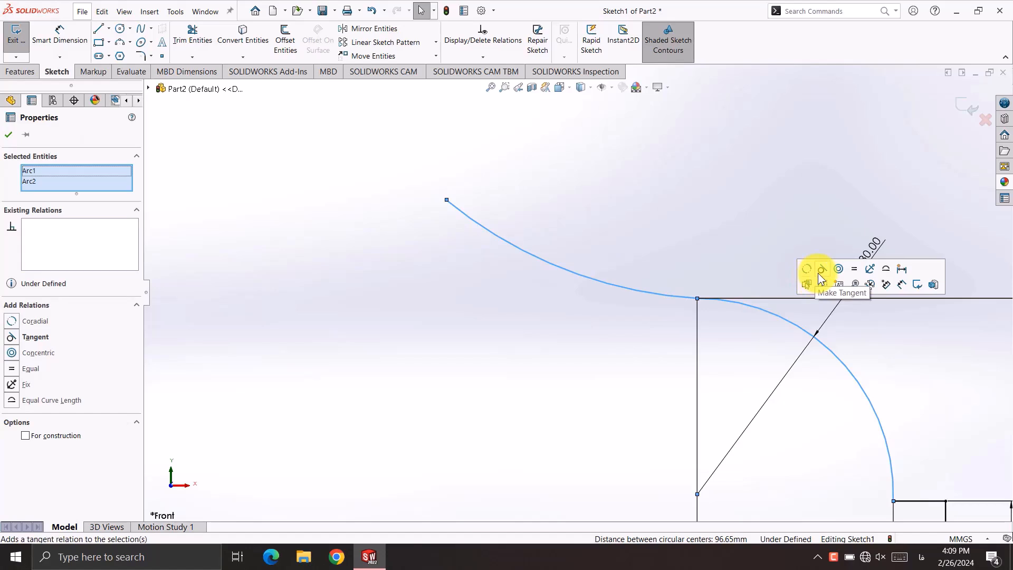
click(821, 269)
click(617, 211)
Step: Set the horizontal distance between the new arc's two endpoints to 75.4 mm
click(60, 36)
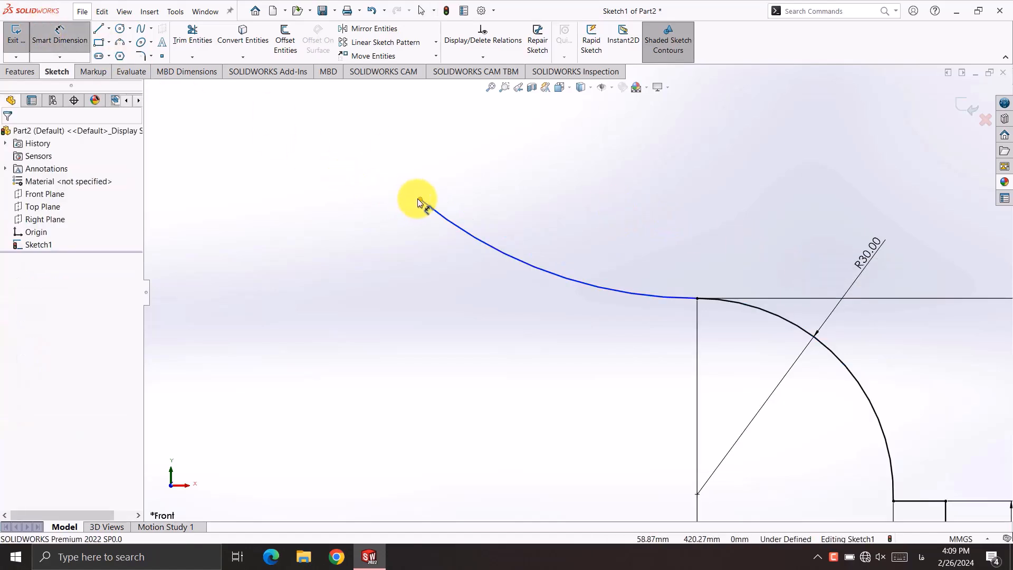
click(420, 203)
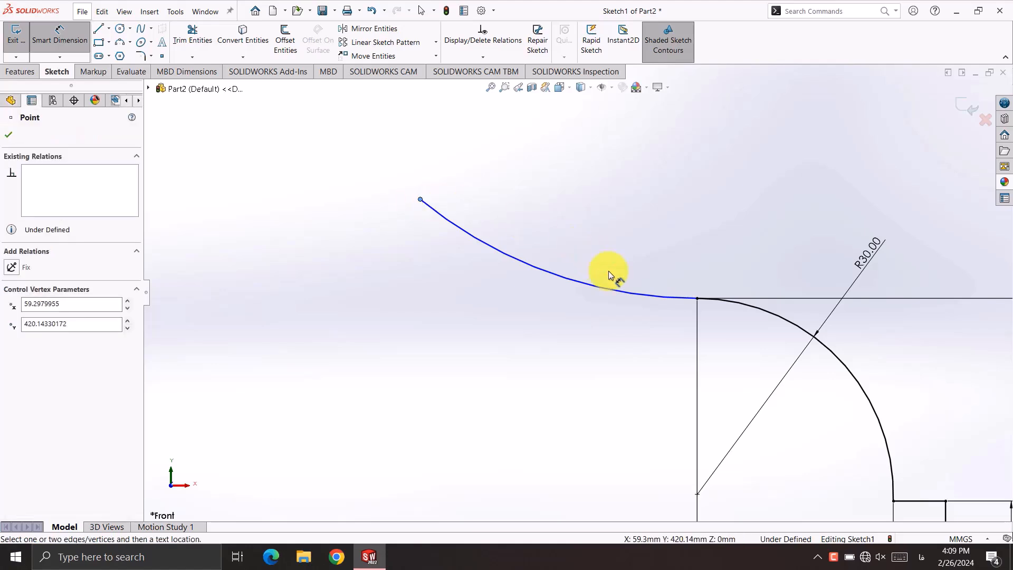
click(697, 299)
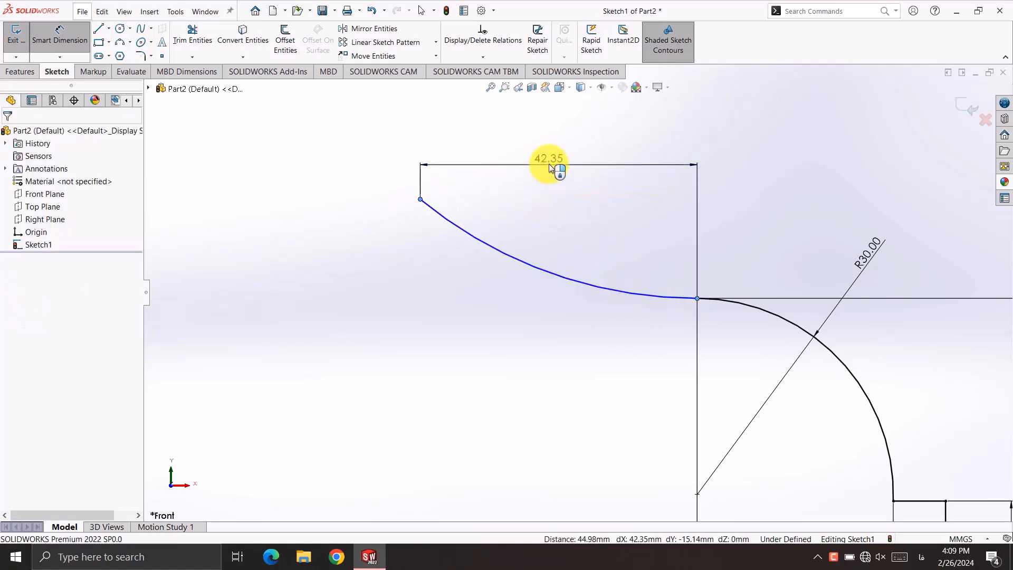
click(549, 163)
text(75.4)
key(Return)
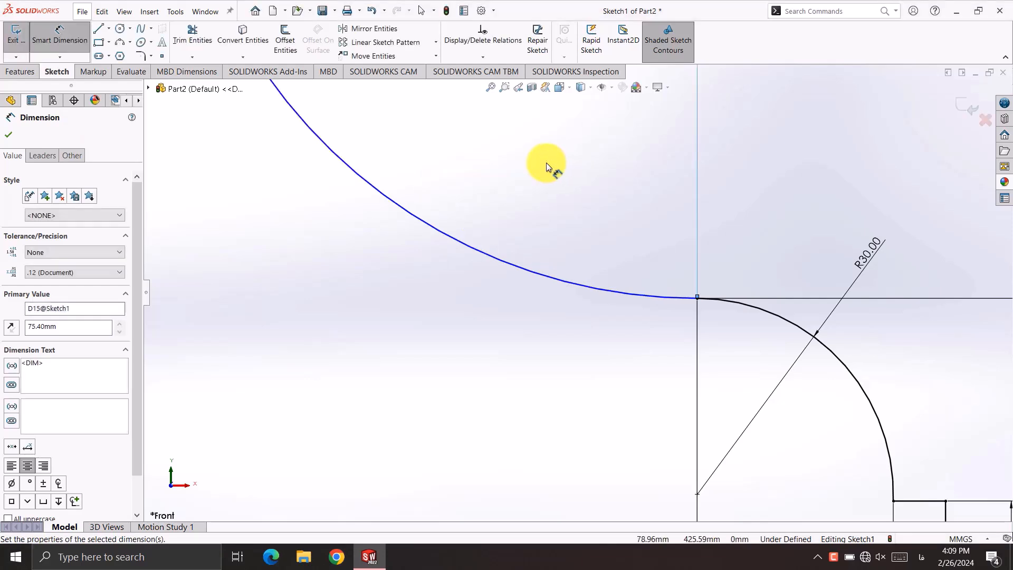
Step: Set the vertical distance between the two endpoints of the 75.4 mm wide arc to 28 mm
scroll(552, 190, up, 3)
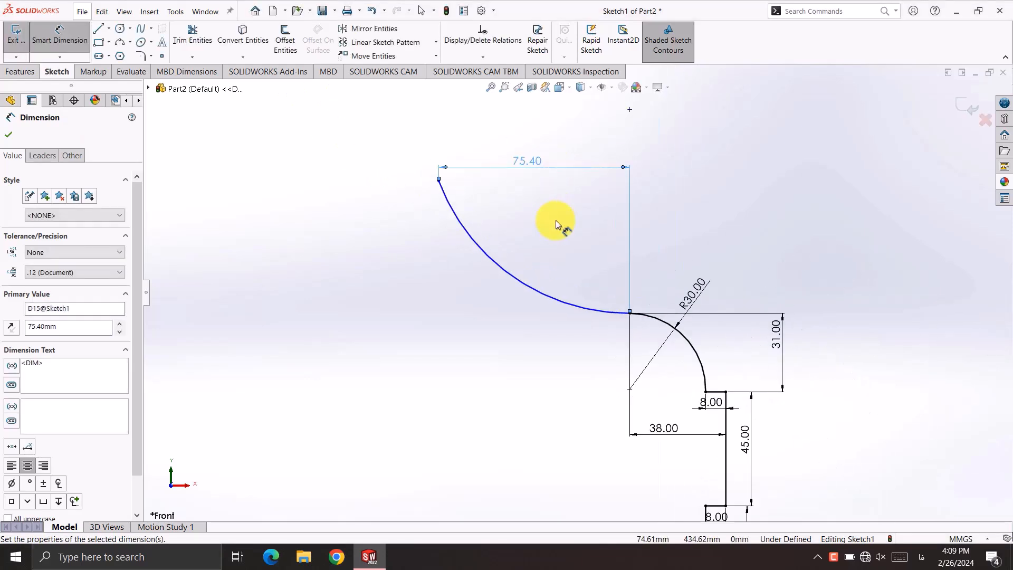
click(440, 180)
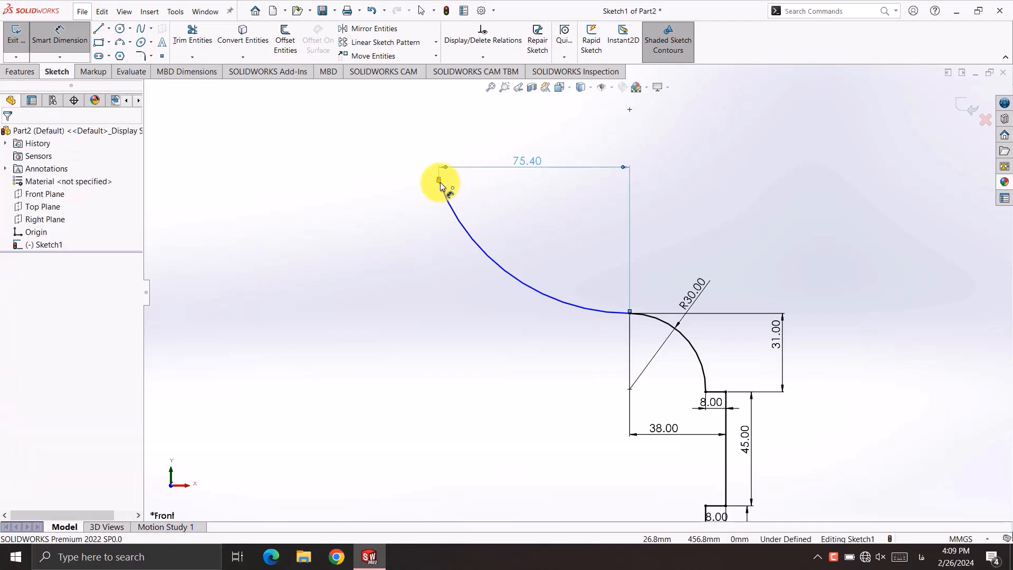
click(630, 316)
click(397, 260)
text(2)
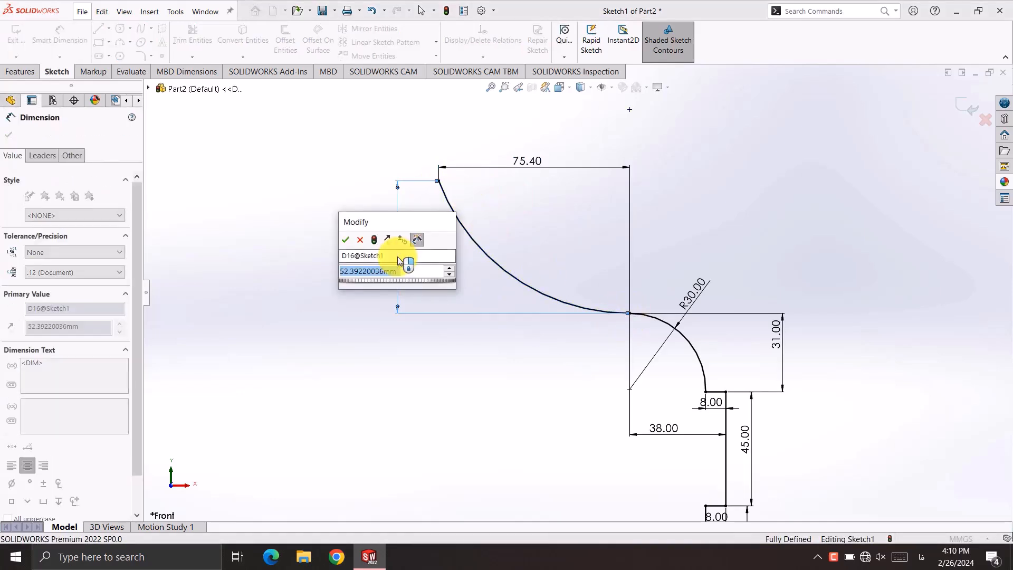
text(8)
key(Return)
Step: Draw a three-point arc of about 27 mm radius up and left from the upper end of the 75.4 mm wide arc
scroll(422, 280, up, 3)
scroll(657, 232, down, 4)
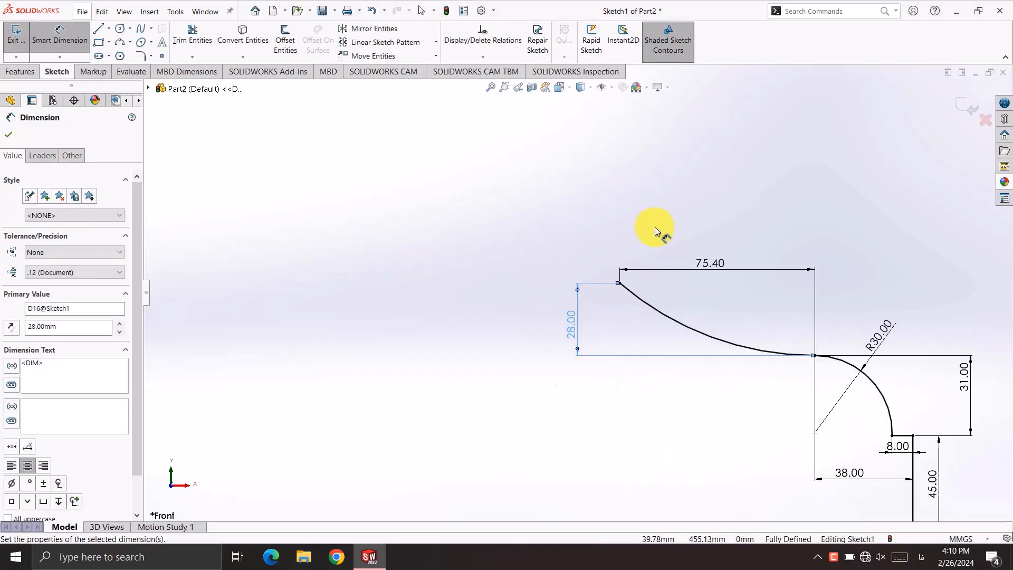
click(120, 42)
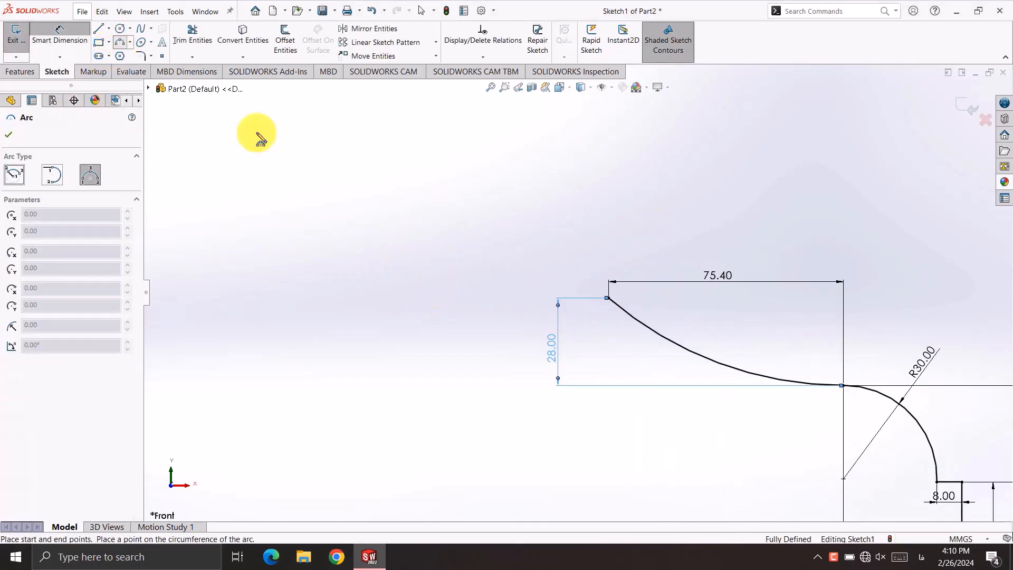
click(609, 298)
click(532, 210)
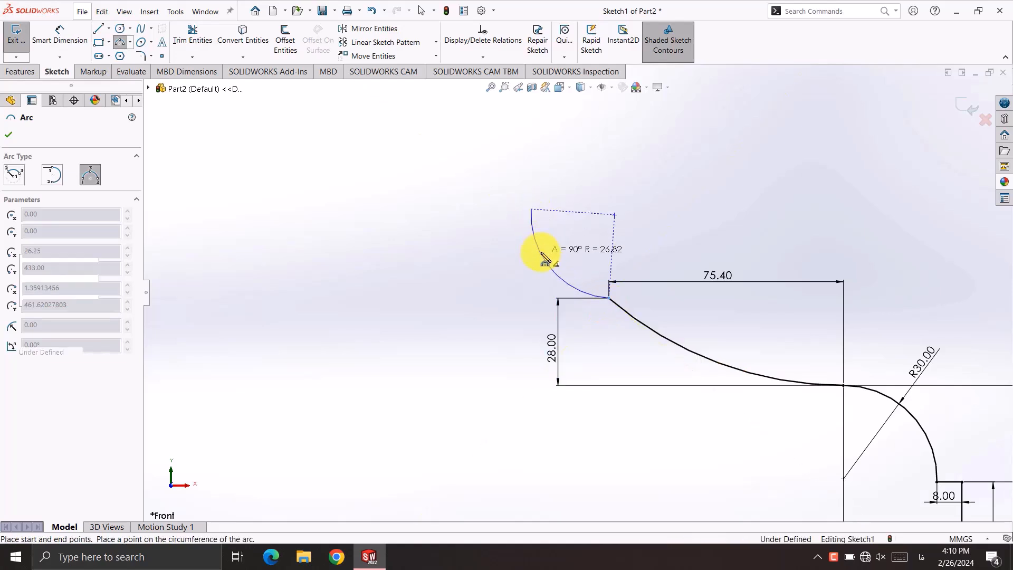
click(542, 257)
key(Escape)
Step: Make the uppermost arc tangent to the 75.4 mm wide arc below it
click(538, 254)
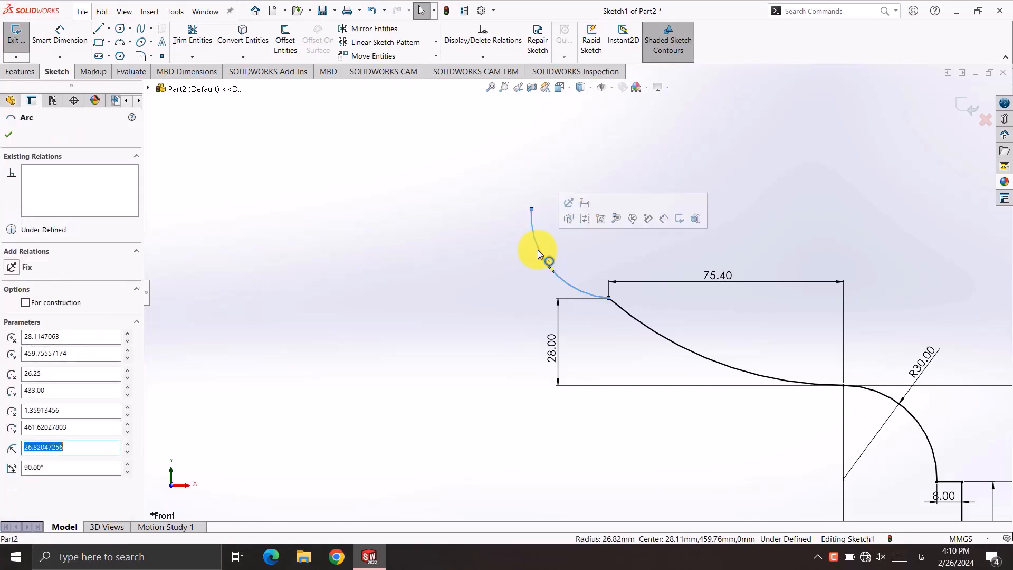
ctrl+click(622, 311)
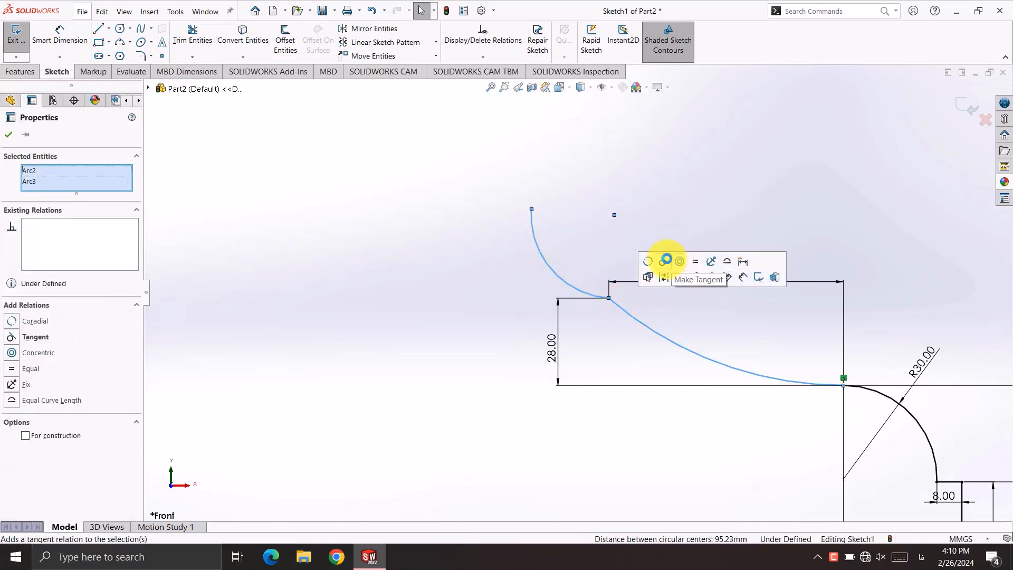
click(663, 262)
click(469, 214)
Step: Dimension the uppermost arc's radius to 30 mm
click(67, 34)
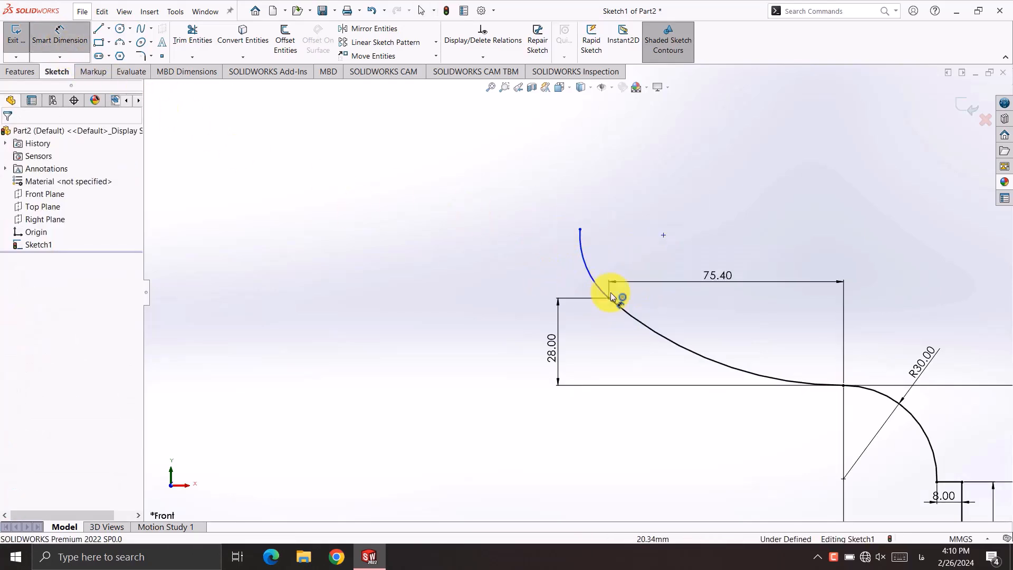
click(586, 271)
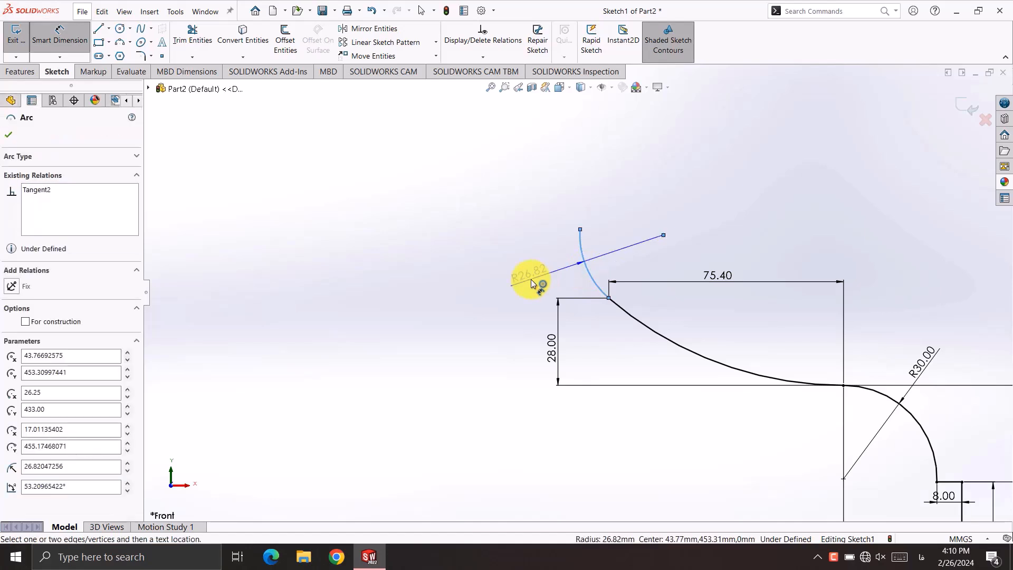
click(531, 279)
text(30)
key(Return)
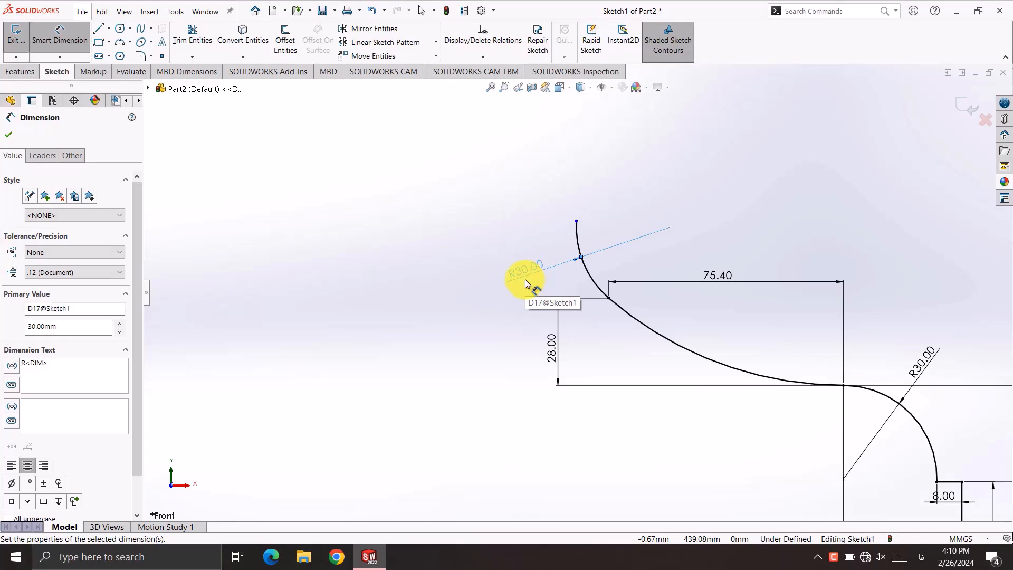
Step: Set the vertical distance between the uppermost arc's two endpoints to 31 mm
click(609, 299)
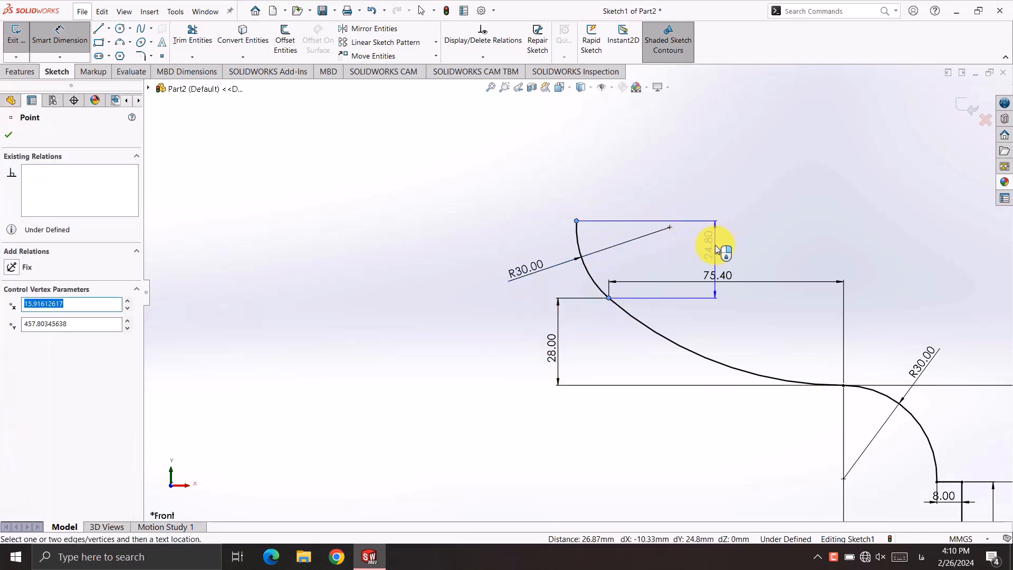
click(718, 248)
key(Return)
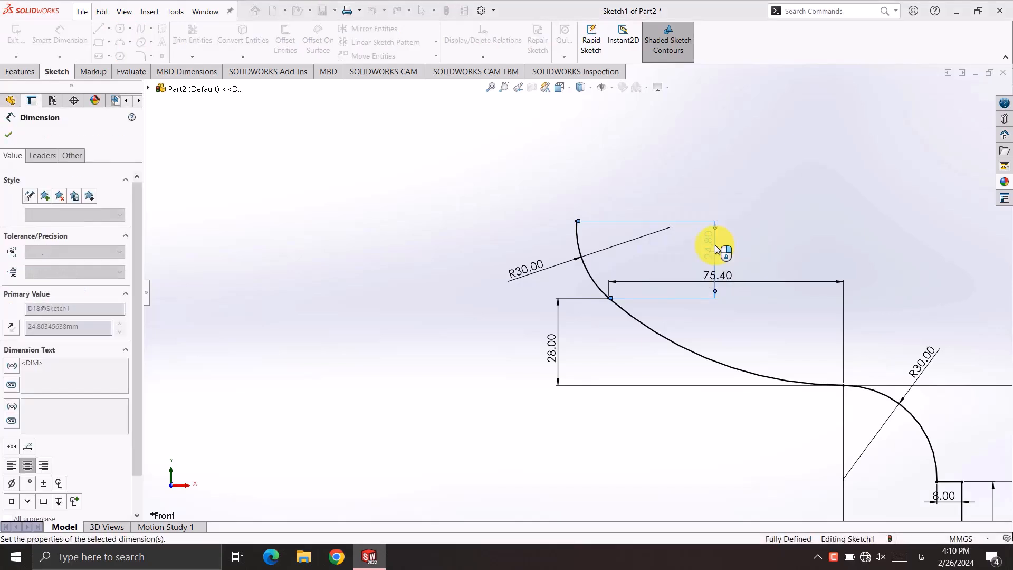
Step: From the uppermost arc's free end, sketch connected lines about 5.2 mm right, about 20 mm up, back left about 5.2 mm, and a shorter stretch up
scroll(674, 229, up, 3)
scroll(597, 235, down, 4)
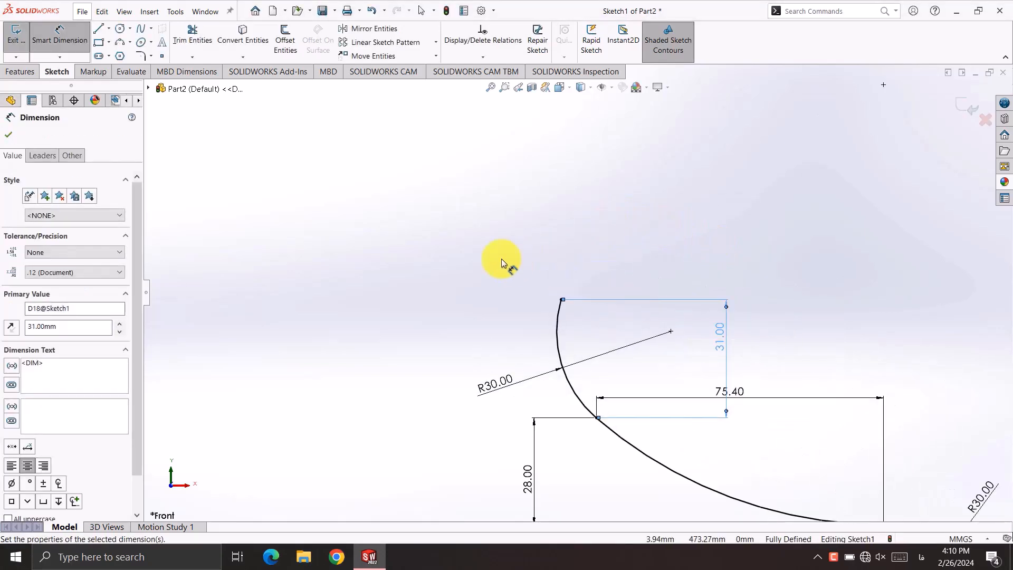
click(99, 29)
click(561, 300)
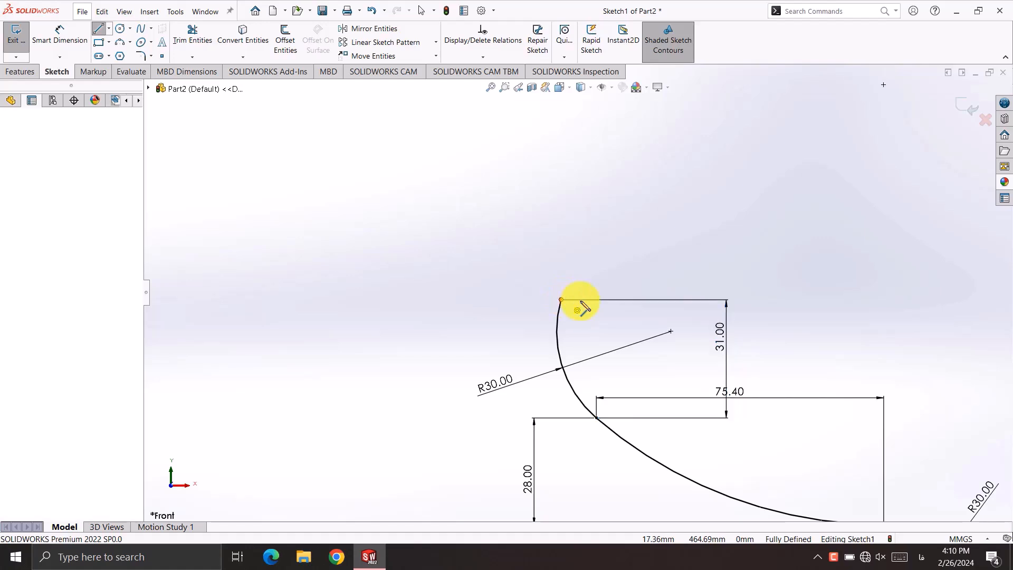
click(581, 299)
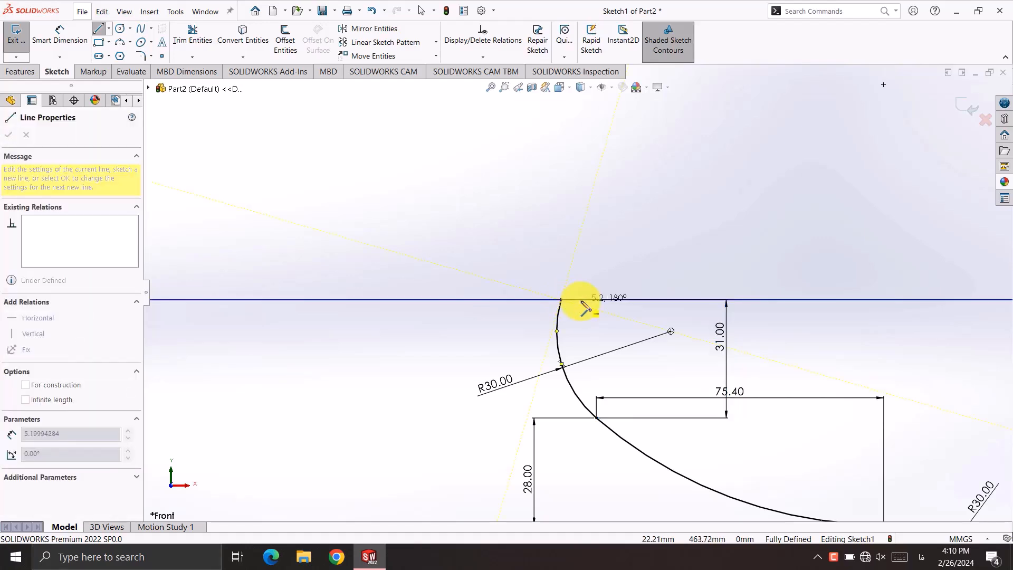
click(581, 222)
click(561, 223)
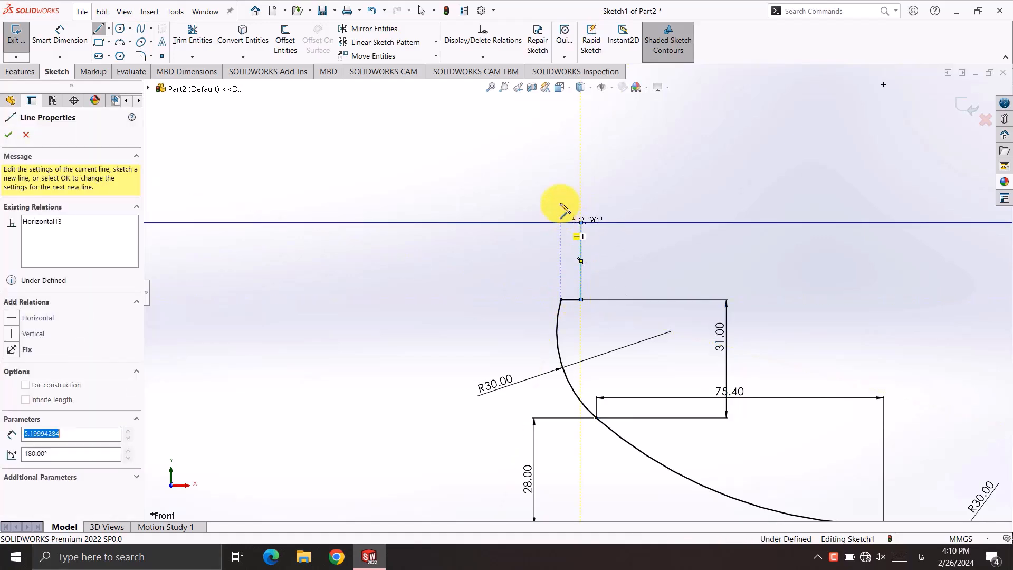
click(561, 168)
key(Escape)
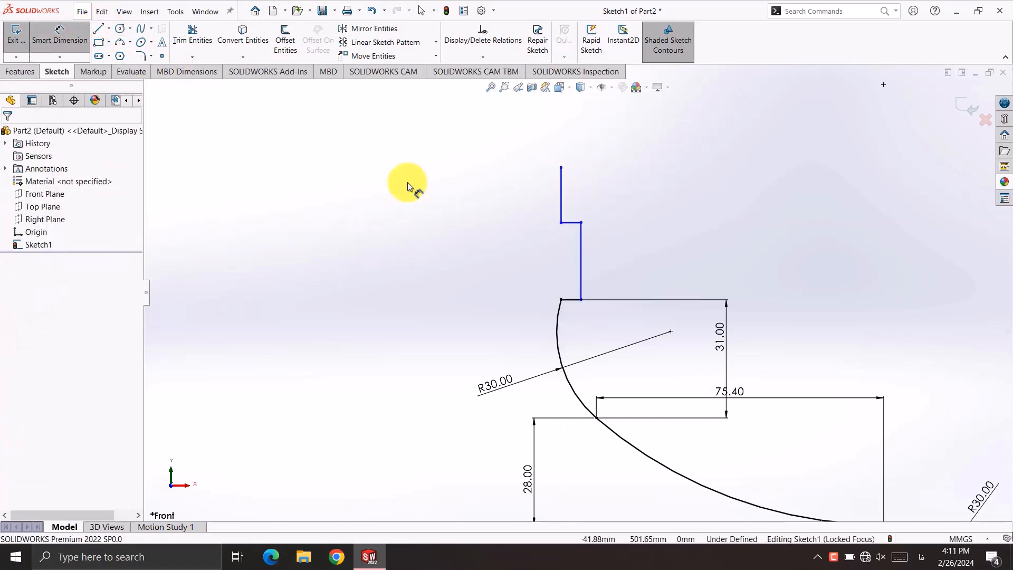
Step: Set the lengths of the lower and upper short horizontal lines above the uppermost arc to 1.7 mm each
click(563, 302)
click(574, 324)
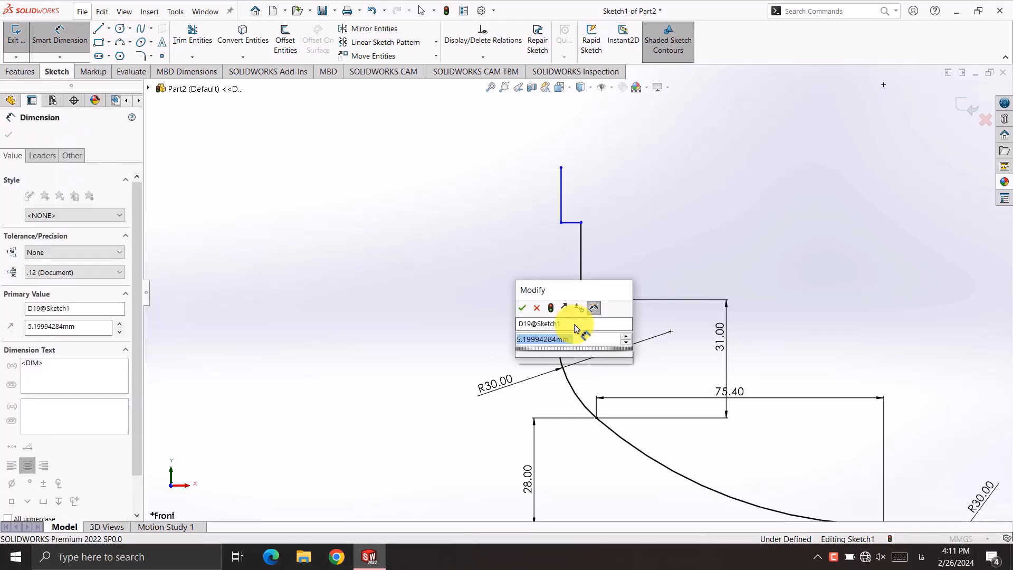
text(1.7)
key(Return)
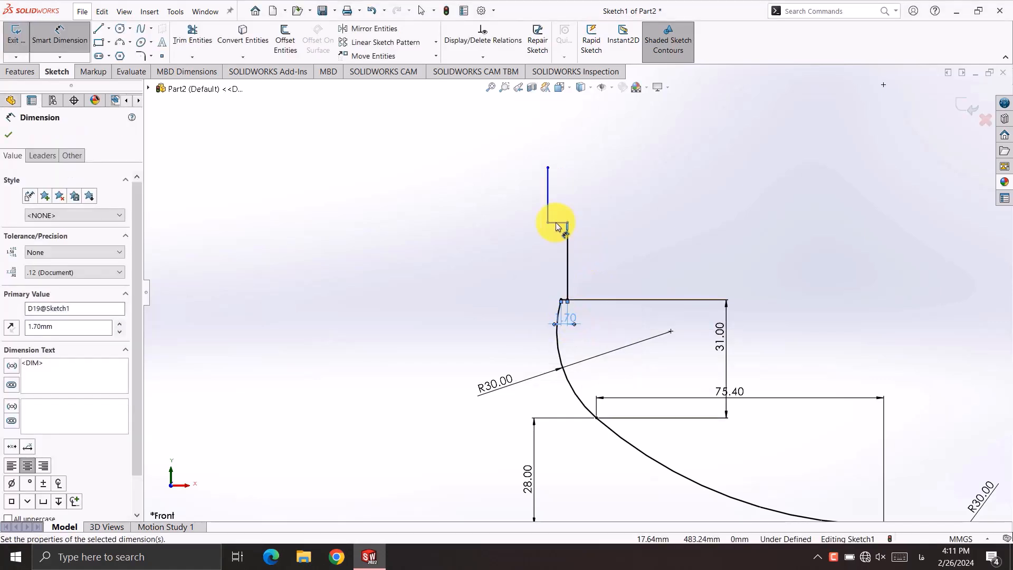
click(556, 225)
click(557, 246)
text(1.7)
key(Return)
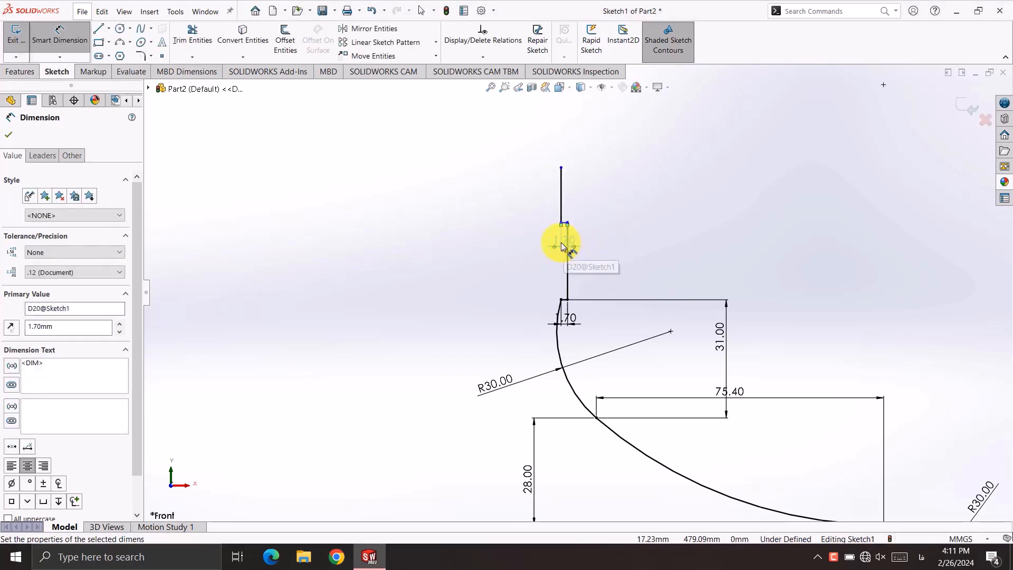
Step: Set the length of the vertical line between the two short 1.7 mm horizontal lines to 18 mm
click(569, 273)
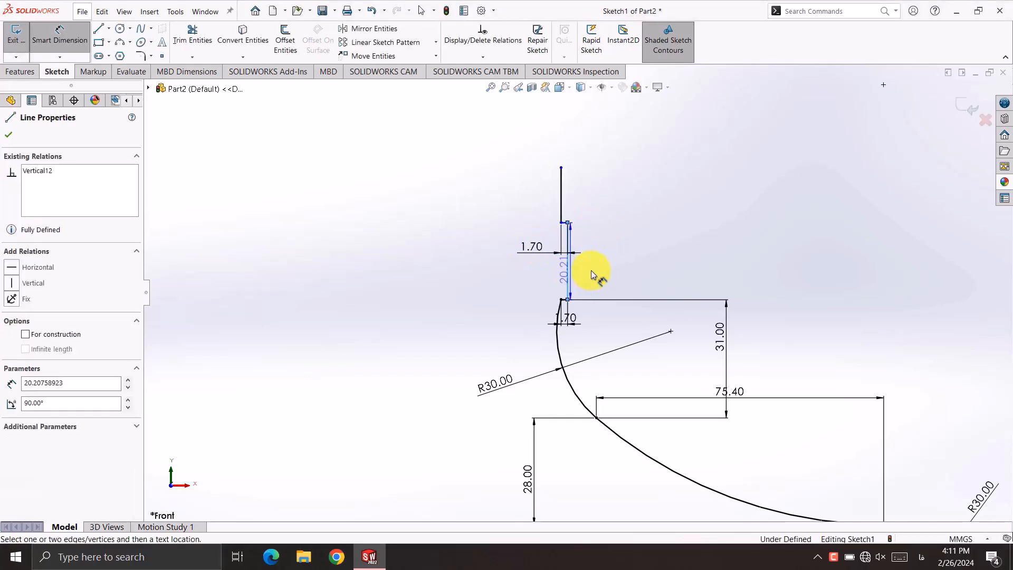
click(598, 274)
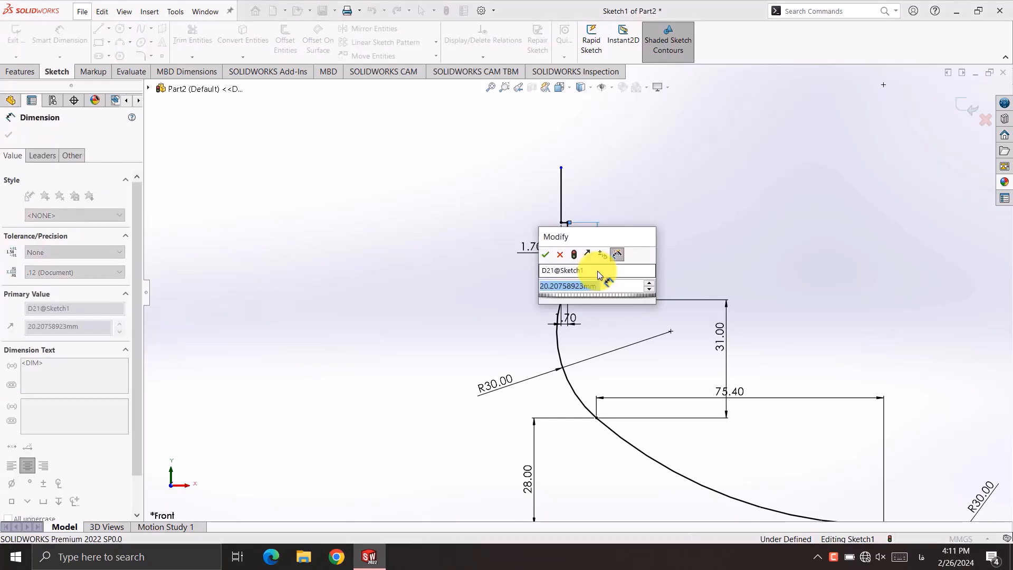
text(18)
key(Return)
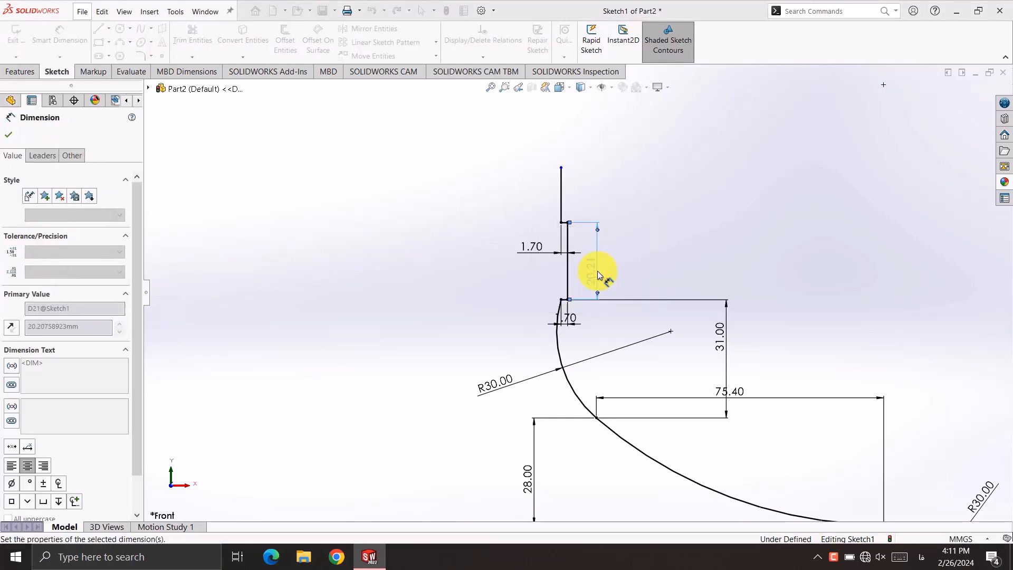
Step: Set the length of the profile's topmost vertical line to 14 mm
click(622, 212)
text(14)
key(Return)
click(75, 42)
Step: Place a sketch point on the profile's bottom horizontal line, about 30 mm from its outer end
key(f)
scroll(565, 437, up, 2)
scroll(620, 454, down, 2)
scroll(586, 461, up, 2)
scroll(587, 461, down, 2)
scroll(657, 217, up, 2)
click(657, 217)
scroll(568, 394, down, 6)
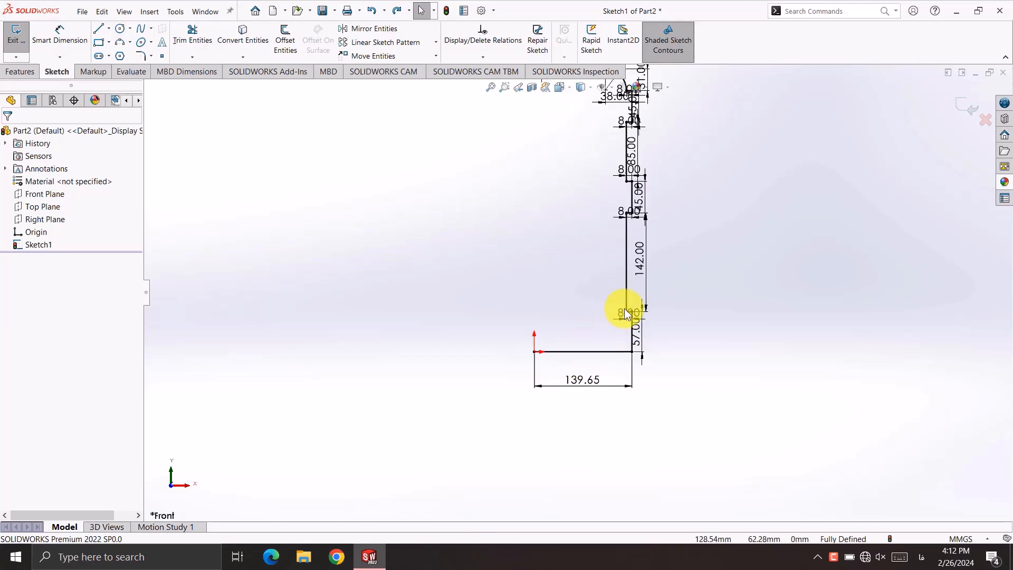
click(161, 56)
click(609, 415)
Step: Set the distance between the point on the bottom line and the line's outer end to 40 mm
click(60, 36)
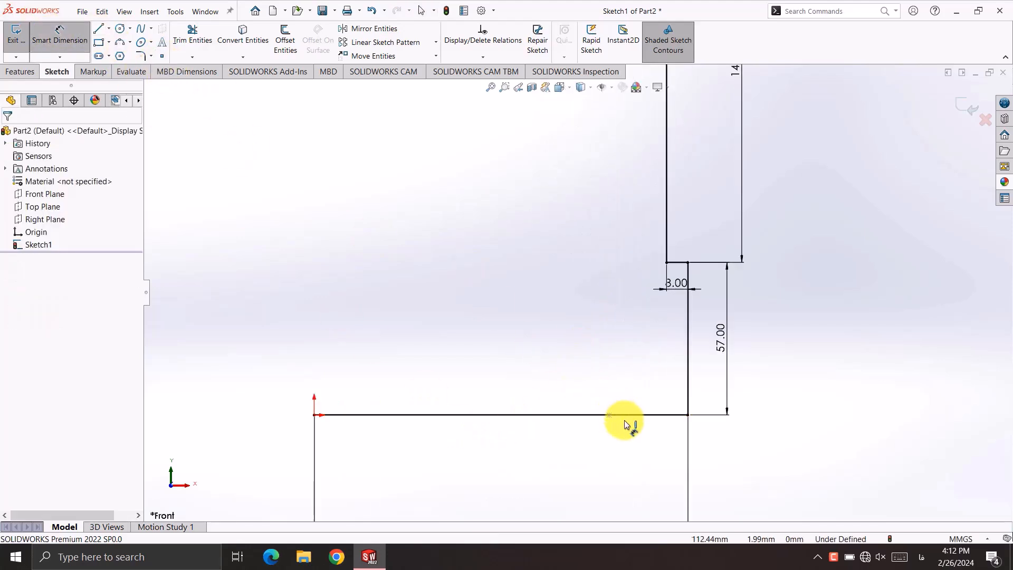
click(688, 416)
click(637, 464)
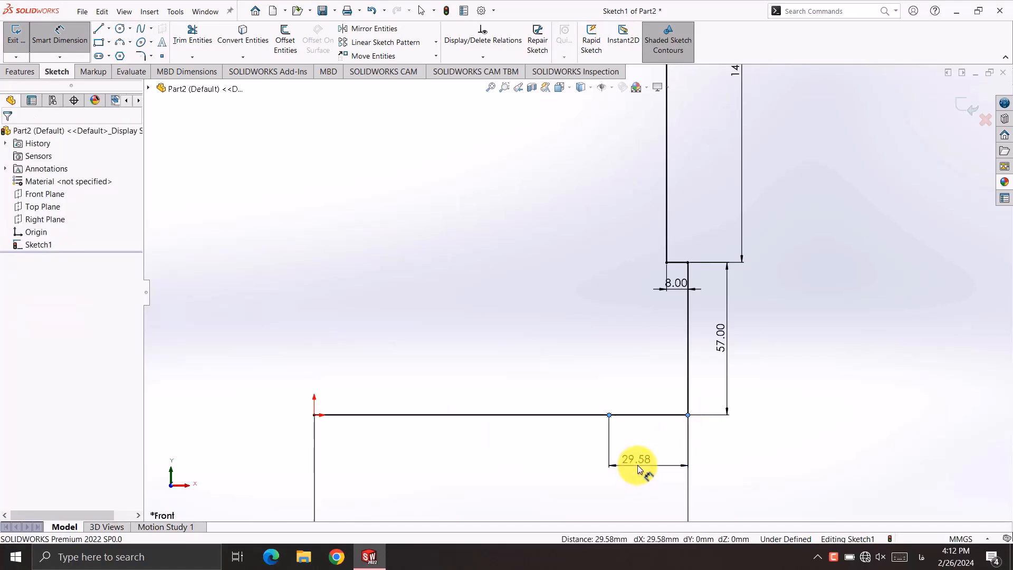
text(40)
key(Return)
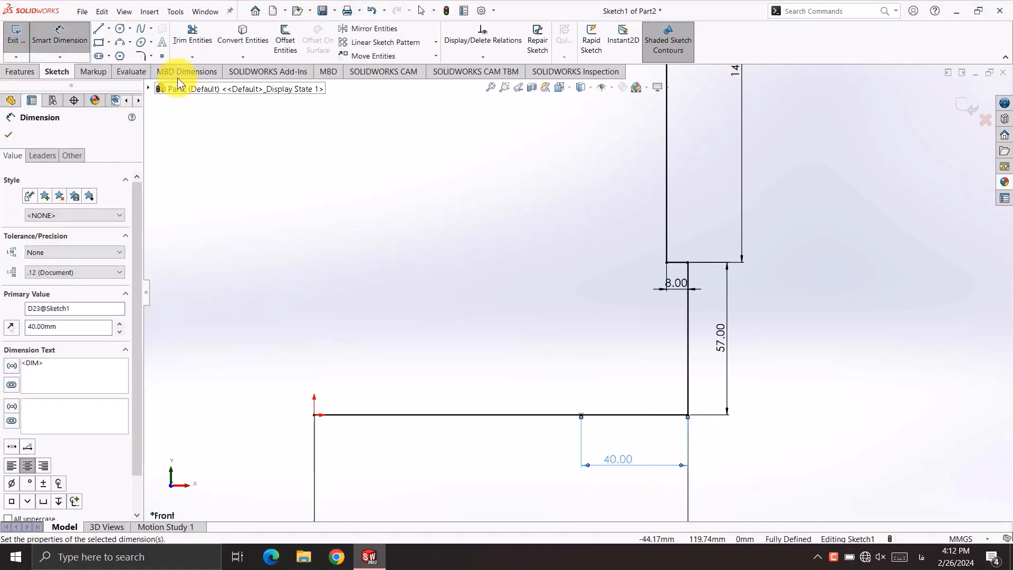
Step: Sketch a three-point arc of about 205 mm radius from the bottom line's point to about 34.5 mm directly above the origin
scroll(293, 237, up, 1)
scroll(343, 248, down, 1)
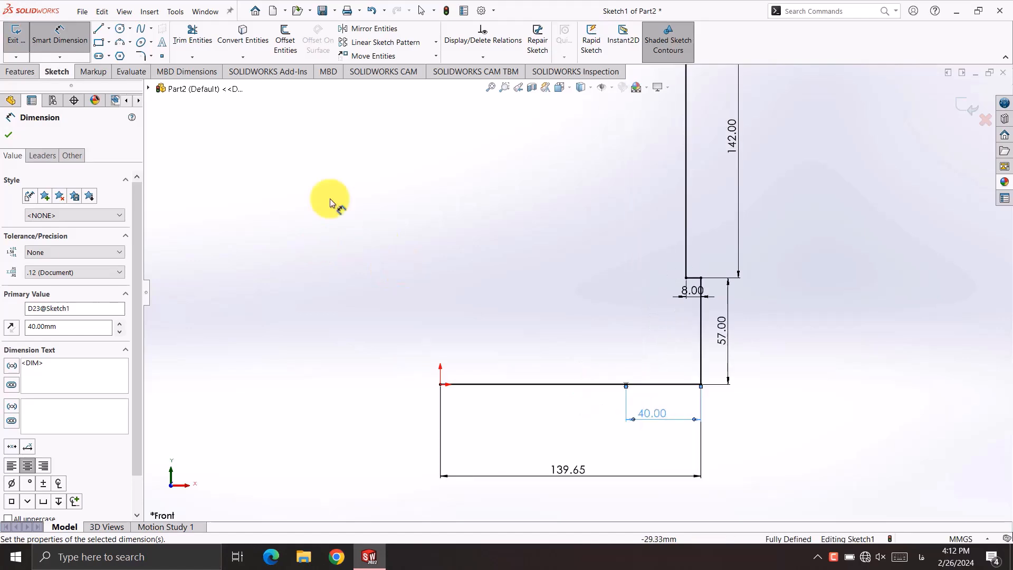
click(121, 46)
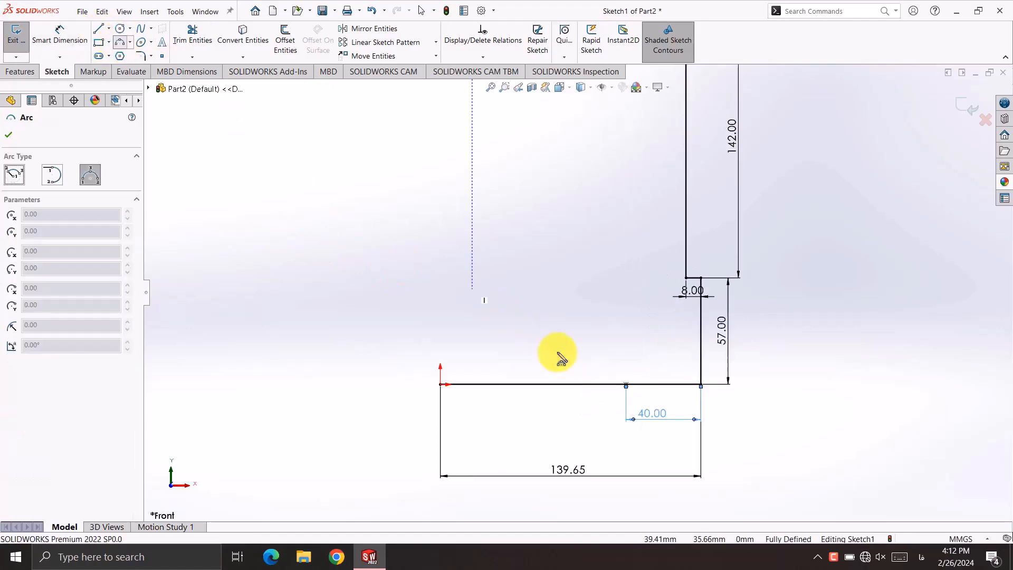
click(626, 385)
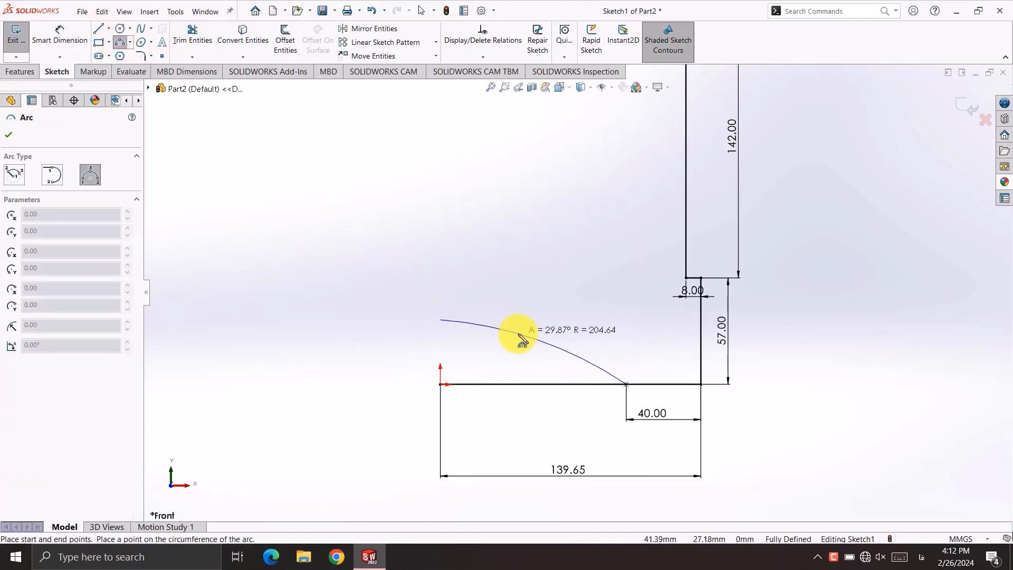
click(519, 335)
right_click(519, 334)
click(527, 343)
Step: Set the vertical distance between the origin and the bottom arc's inner endpoint to 10 mm
click(68, 43)
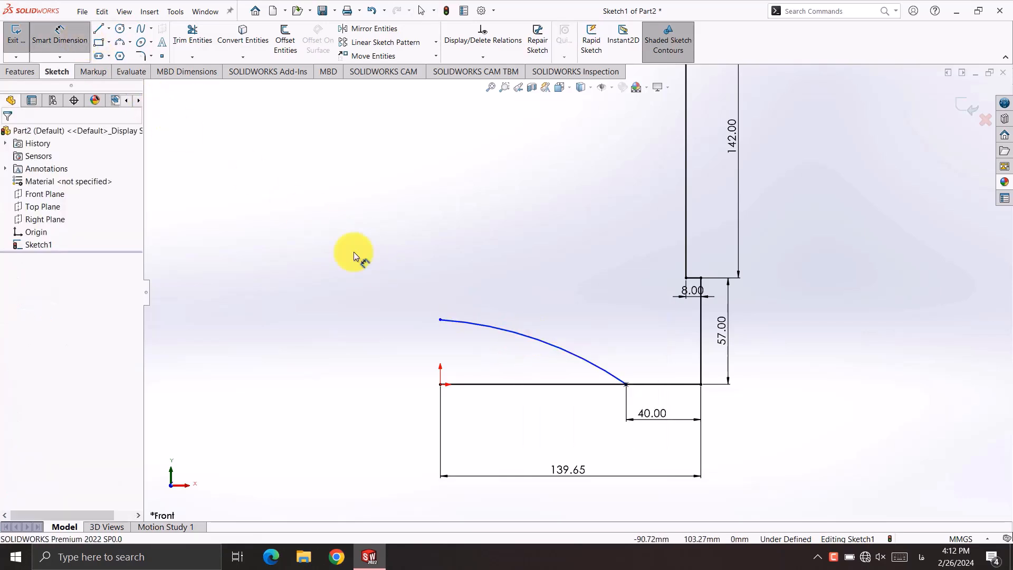
click(445, 323)
click(441, 384)
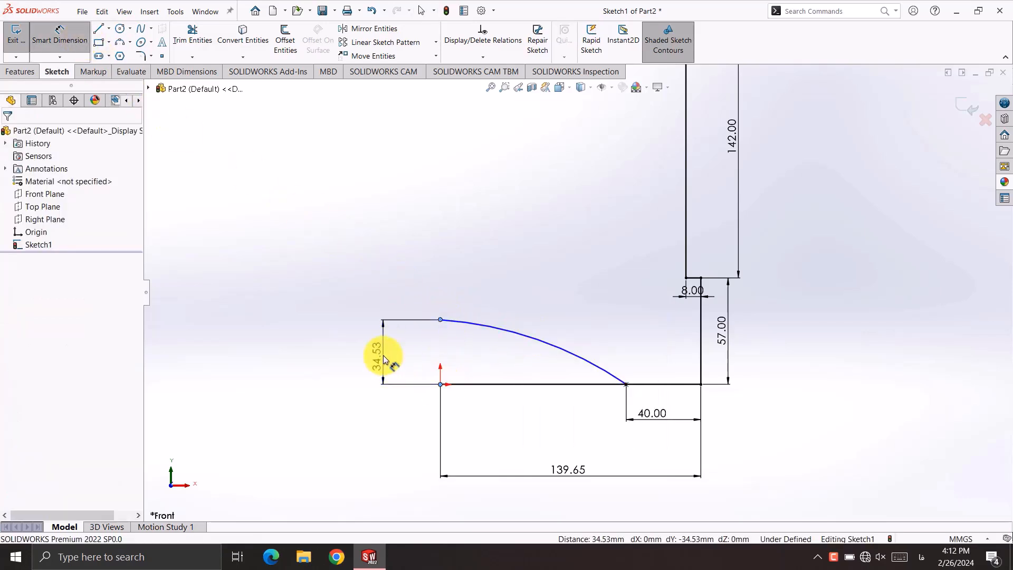
click(384, 360)
text(10)
key(Return)
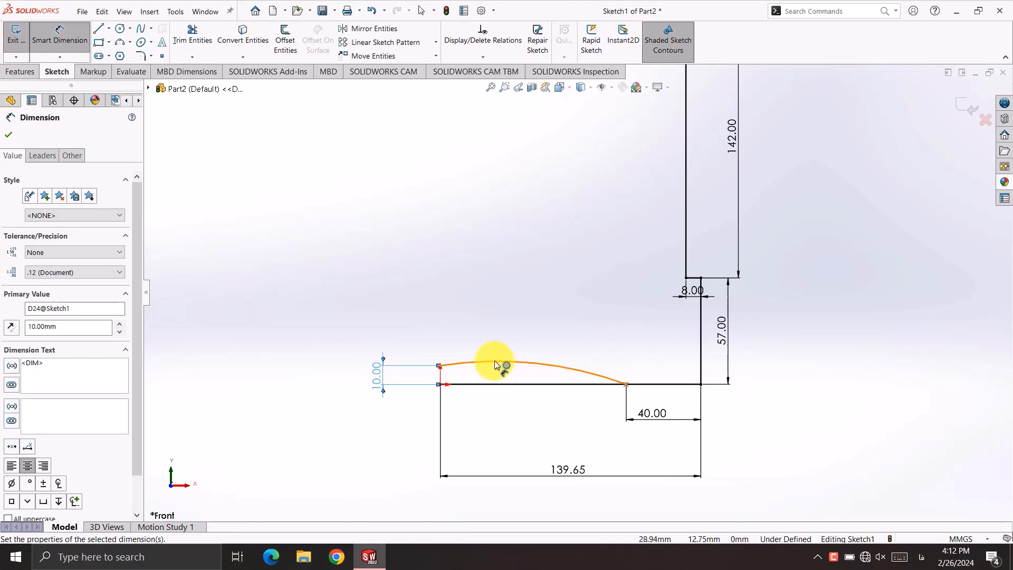
Step: Dimension the bottom arc's radius to 495 mm
click(496, 362)
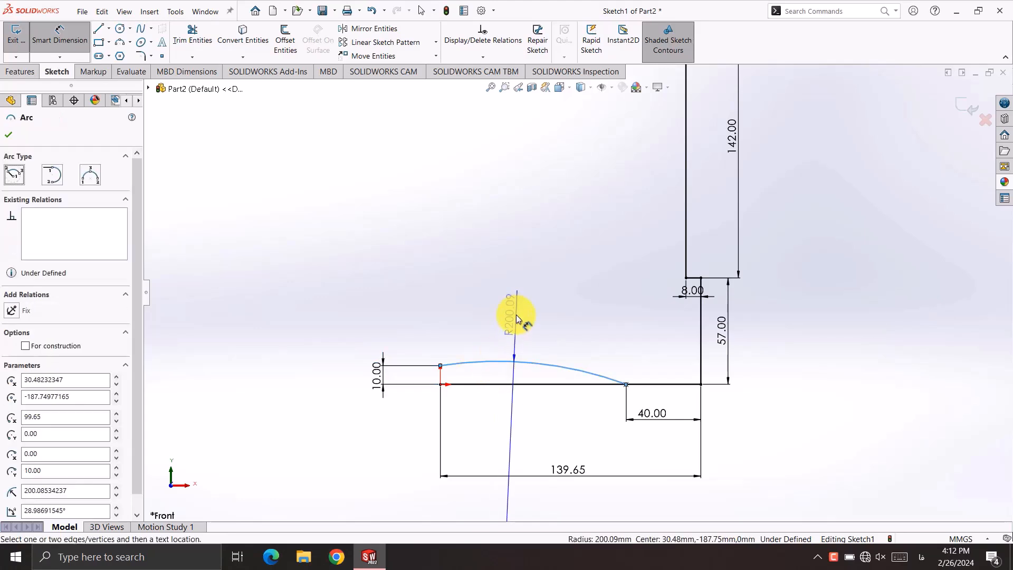
click(516, 319)
text(495)
key(Return)
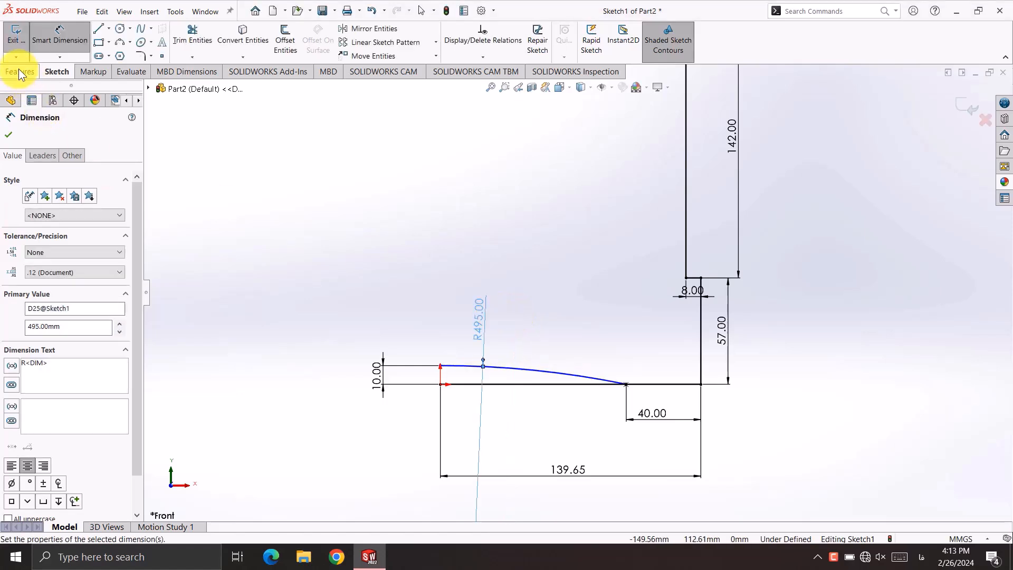
Step: Join the origin to the arc's inner end with a vertical line, and trim away that line and the bottom line beneath the arc
click(98, 29)
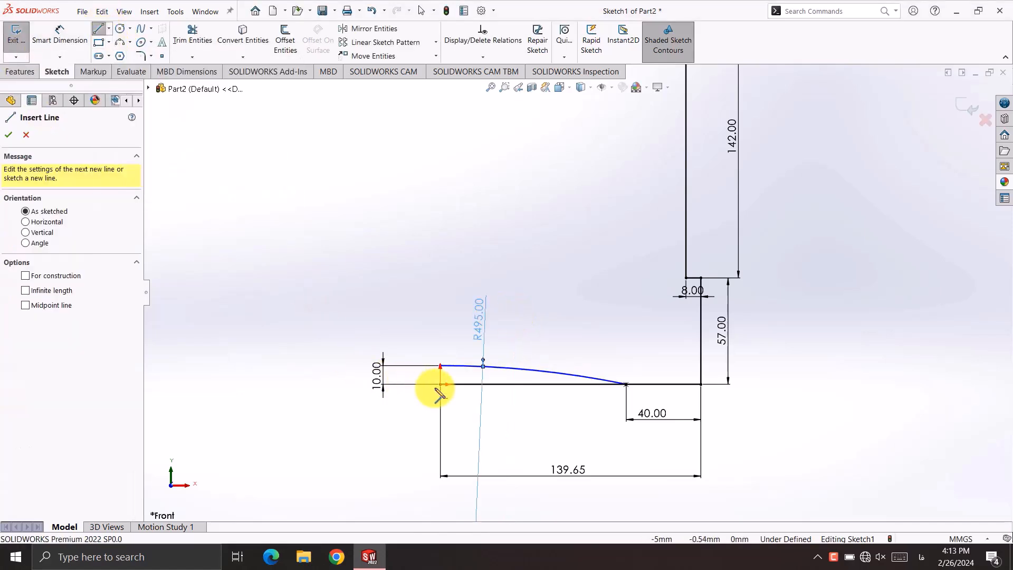
drag(440, 384, 440, 365)
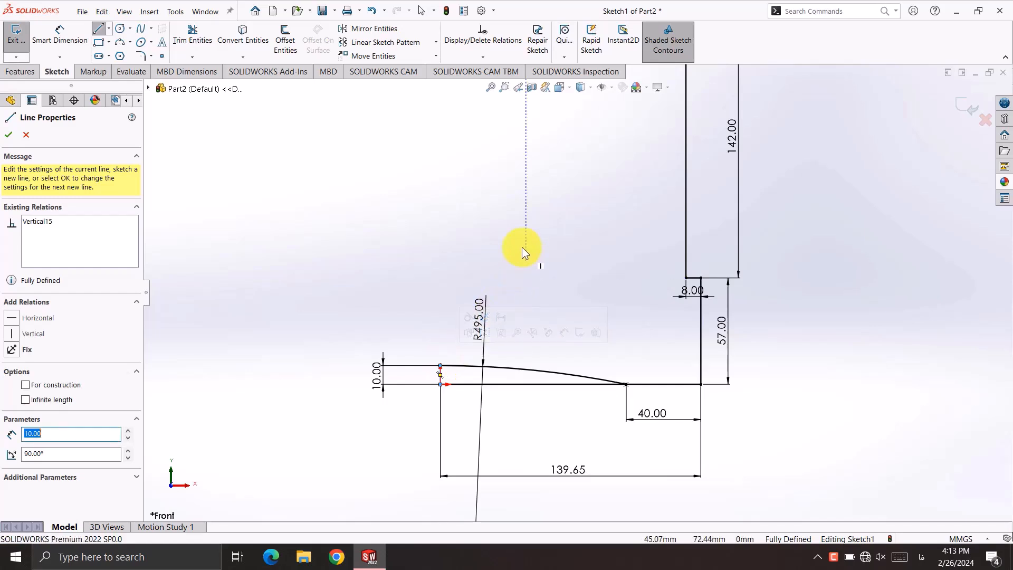
click(192, 33)
drag(463, 402, 429, 380)
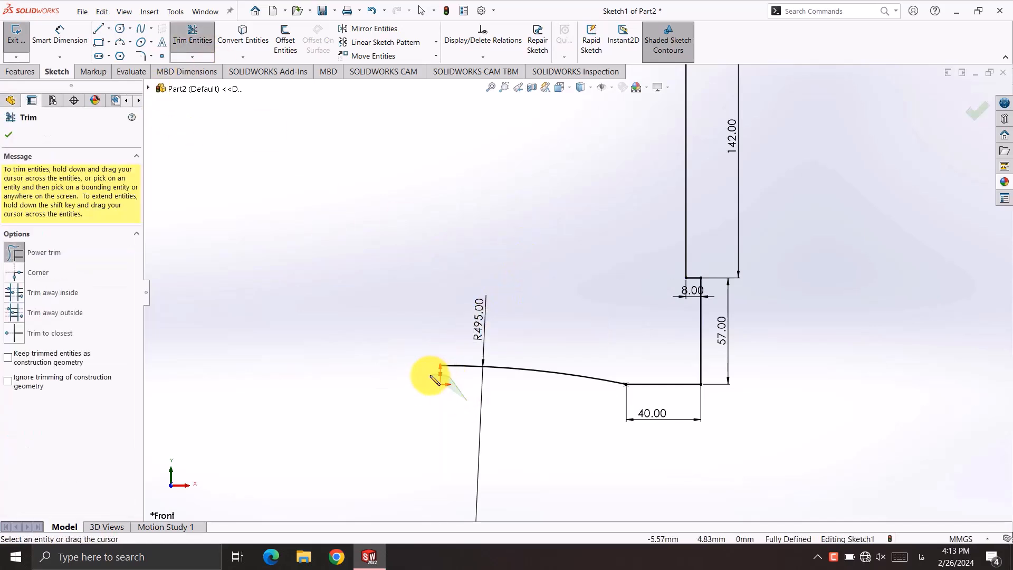
Step: Sketch a vertical centerline from the origin up past the top of the profile
scroll(557, 285, up, 2)
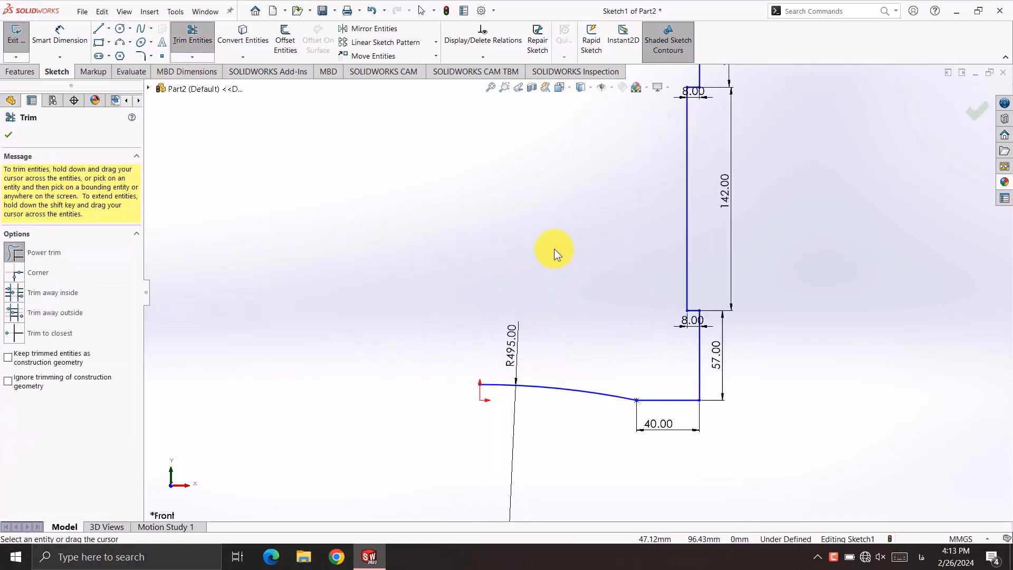
click(109, 27)
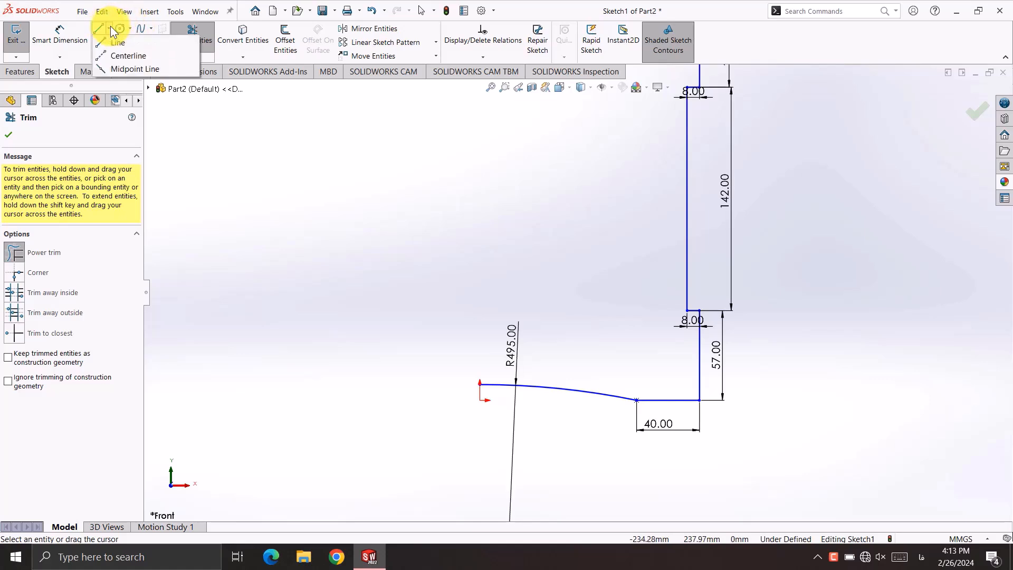
click(124, 52)
click(480, 400)
scroll(516, 204, up, 4)
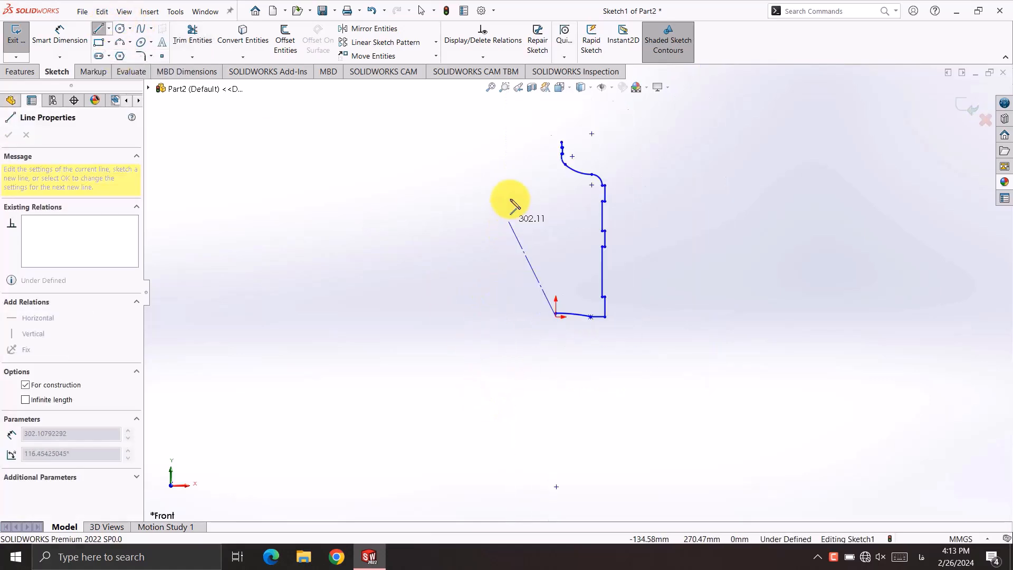
right_click(560, 133)
click(571, 140)
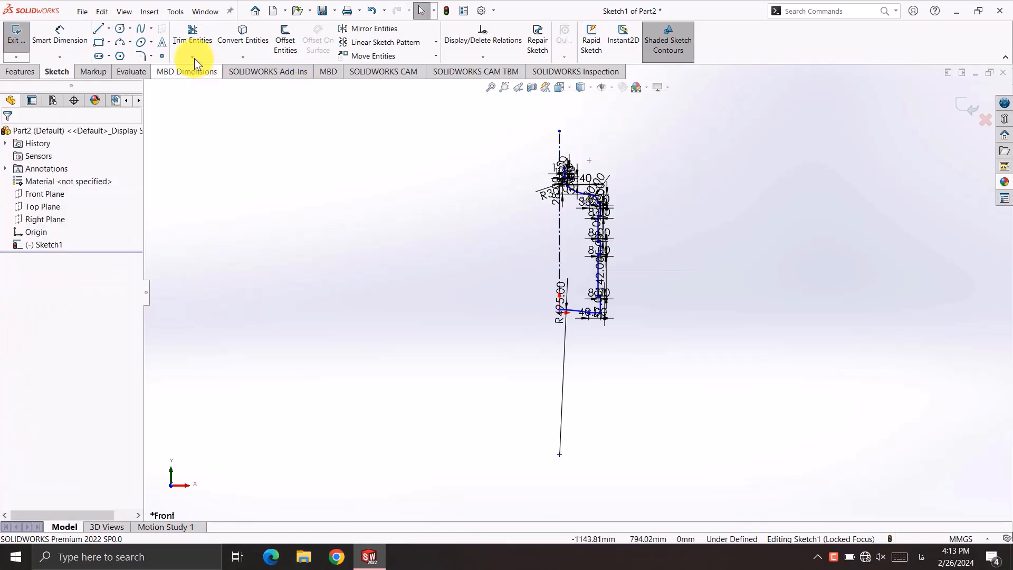
Step: Offset the whole profile chain 3 mm inward with Offset Entities
click(280, 41)
click(598, 232)
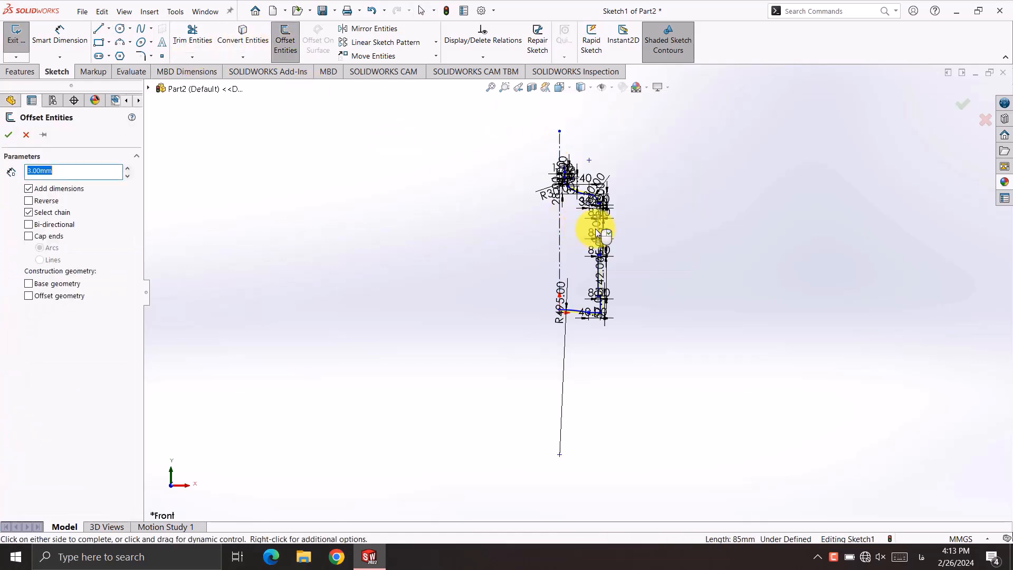
click(8, 137)
Step: Close the bottom of the wall profile with a 3 mm line joining the two arcs' ends at the centerline
scroll(571, 322, down, 5)
scroll(520, 444, down, 4)
scroll(464, 438, down, 4)
key(l)
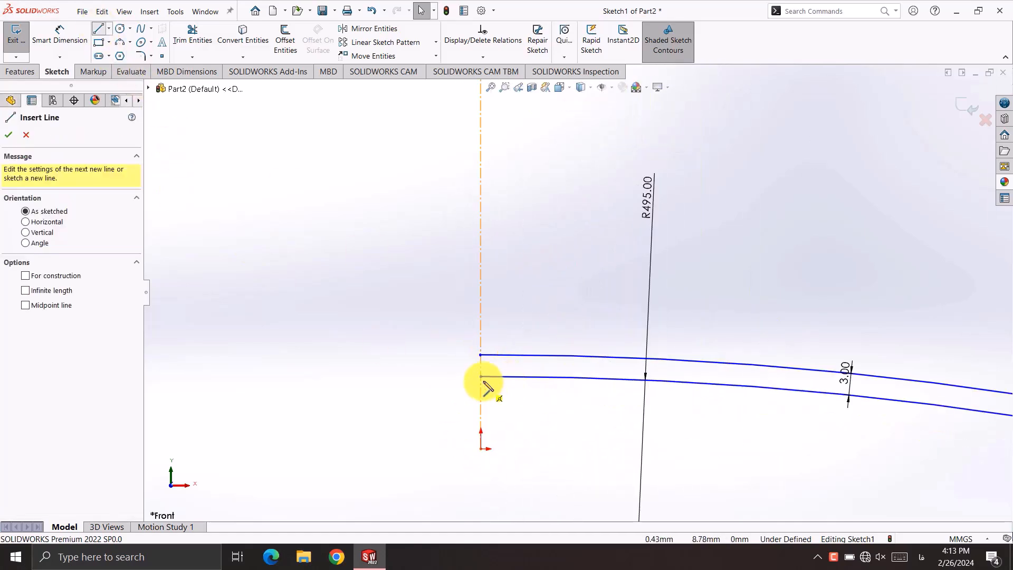
drag(481, 377, 480, 355)
Step: Close the top of the wall profile with a tangent semicircular arc about 3 mm wide between the two vertical lines' upper ends
scroll(577, 276, up, 6)
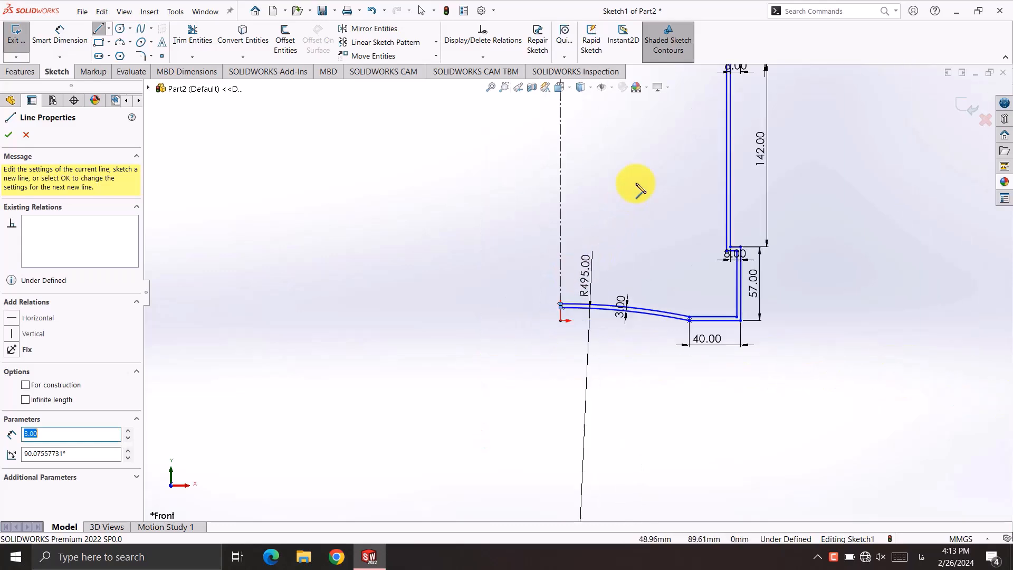
scroll(554, 153, down, 8)
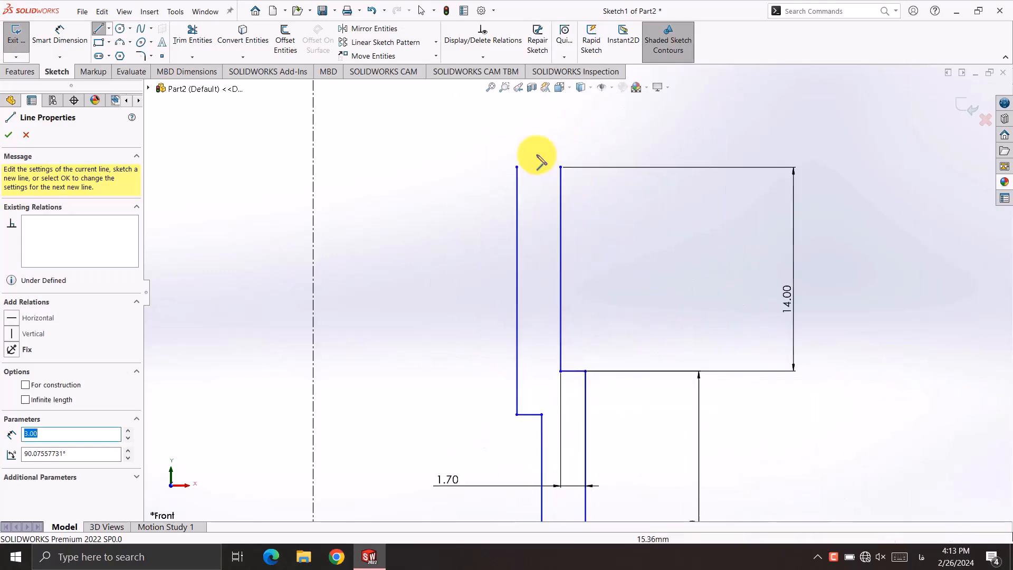
click(121, 43)
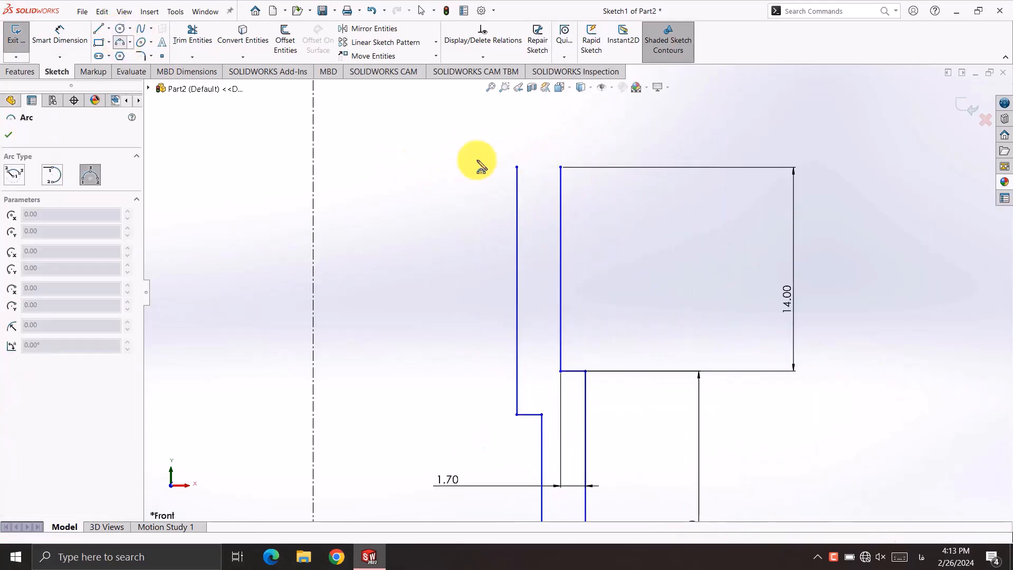
click(516, 167)
click(561, 167)
click(548, 155)
right_click(543, 146)
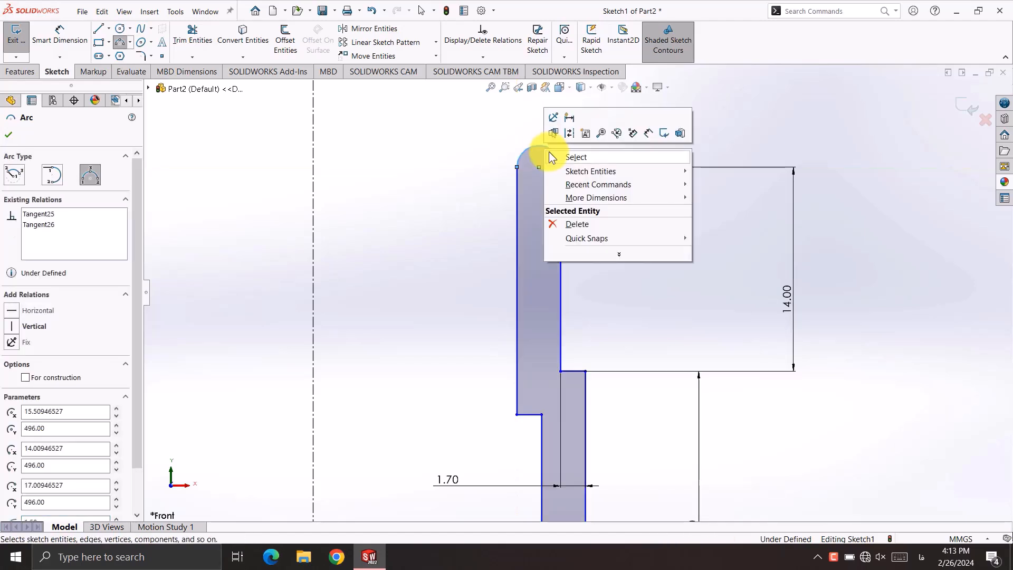
click(557, 154)
Step: Revolve the closed wall region 360 degrees about the vertical centerline
scroll(546, 428, up, 6)
key(f)
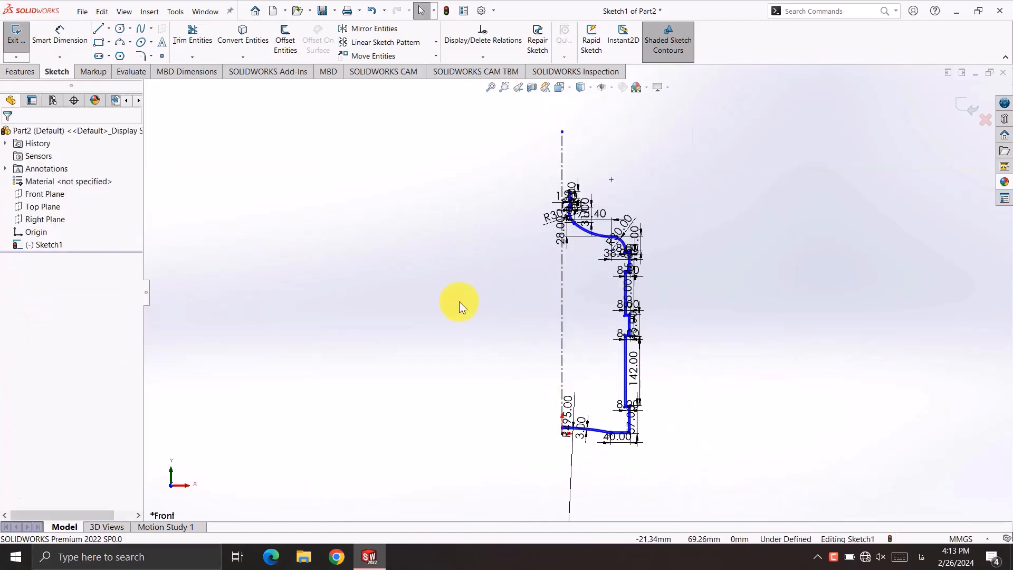
click(32, 76)
click(59, 42)
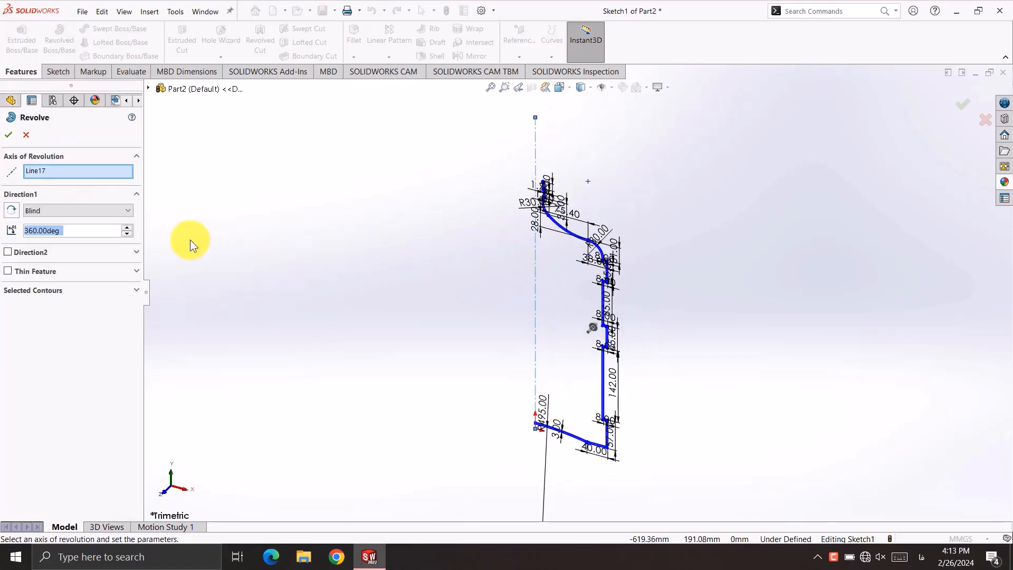
scroll(592, 273, down, 3)
click(592, 274)
scroll(399, 253, up, 2)
scroll(398, 254, up, 3)
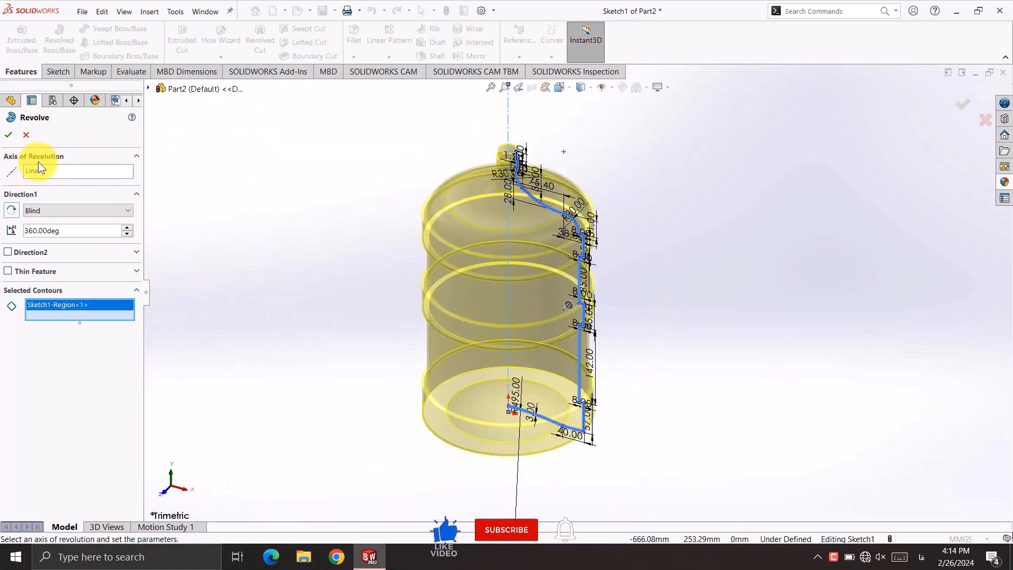
click(8, 134)
Step: Fillet the outer bottom edge of the revolved vessel with a 25 mm radius
click(628, 410)
mouse_move(628, 410)
middle_down()
mouse_move(646, 336)
mouse_move(571, 420)
middle_up()
scroll(569, 418, down, 4)
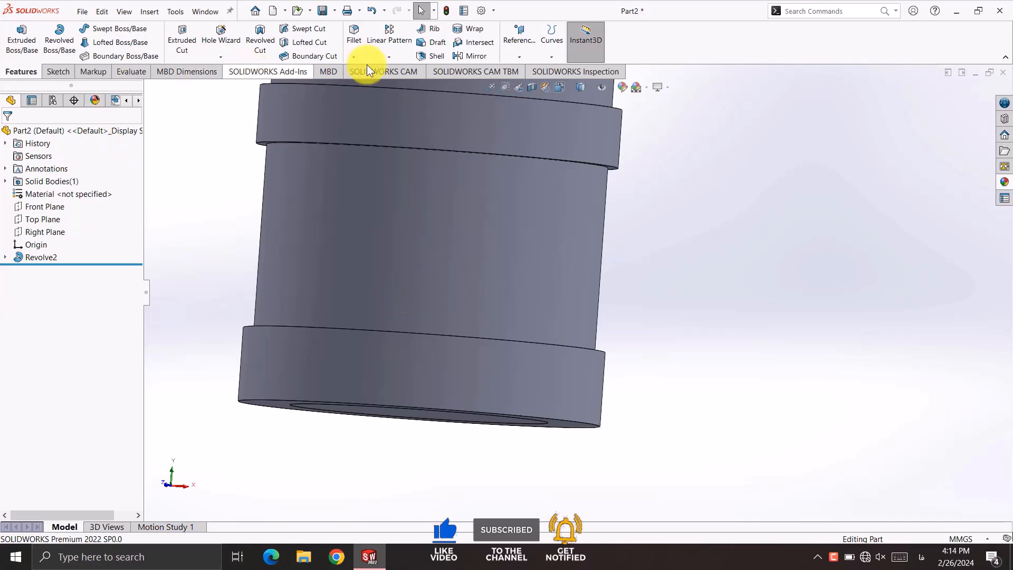
click(358, 34)
click(596, 423)
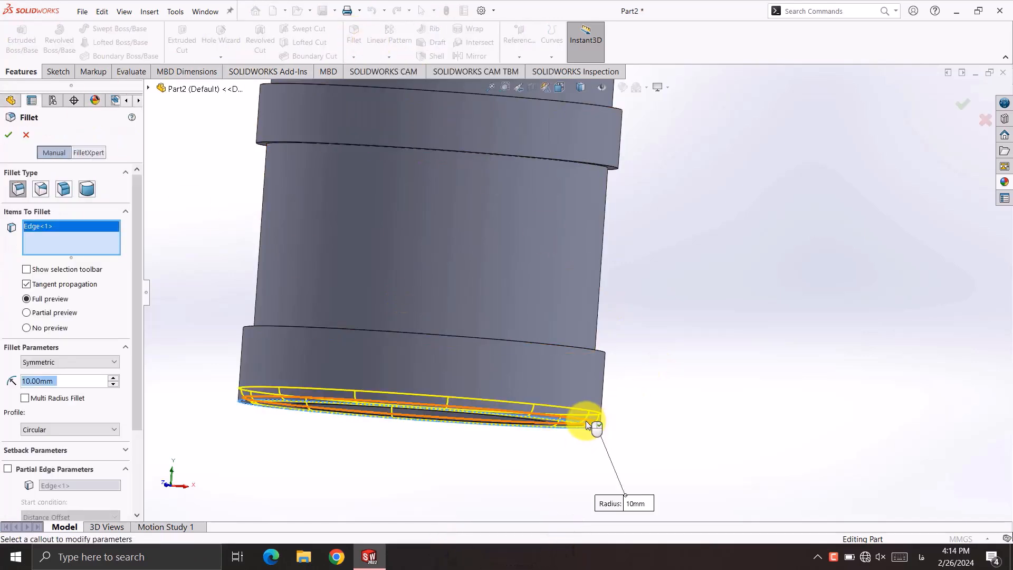
text(25)
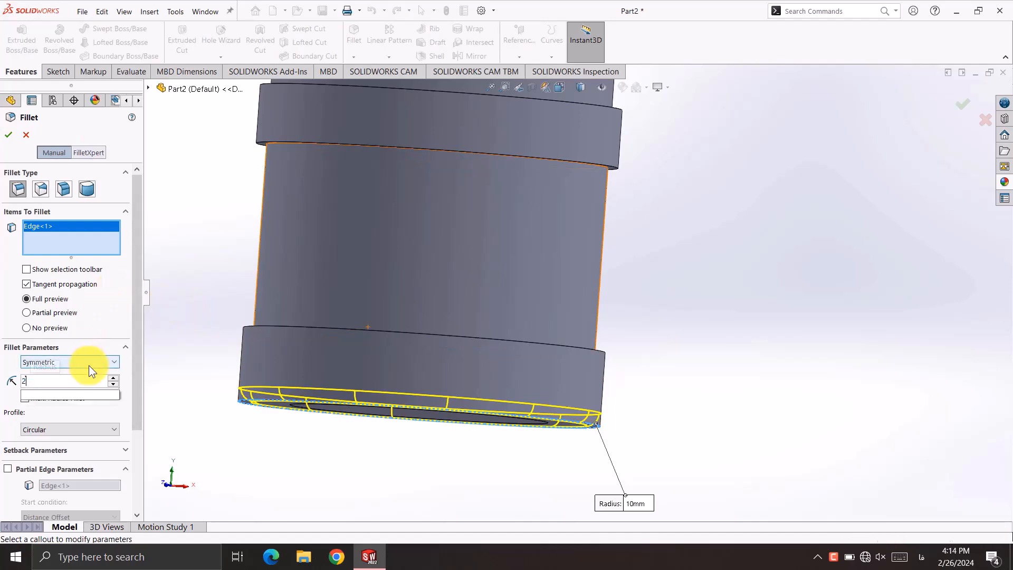
key(Return)
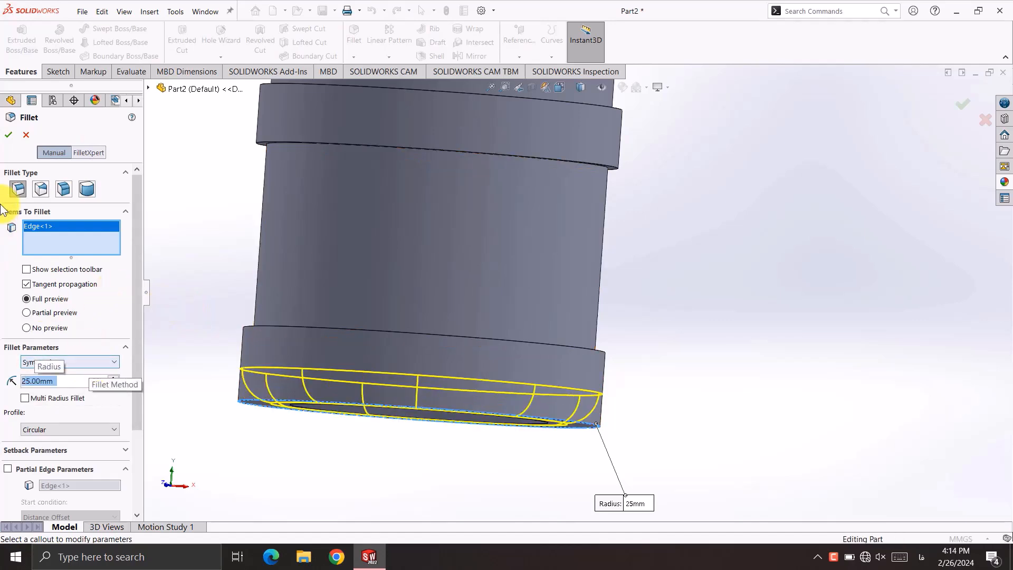
click(8, 135)
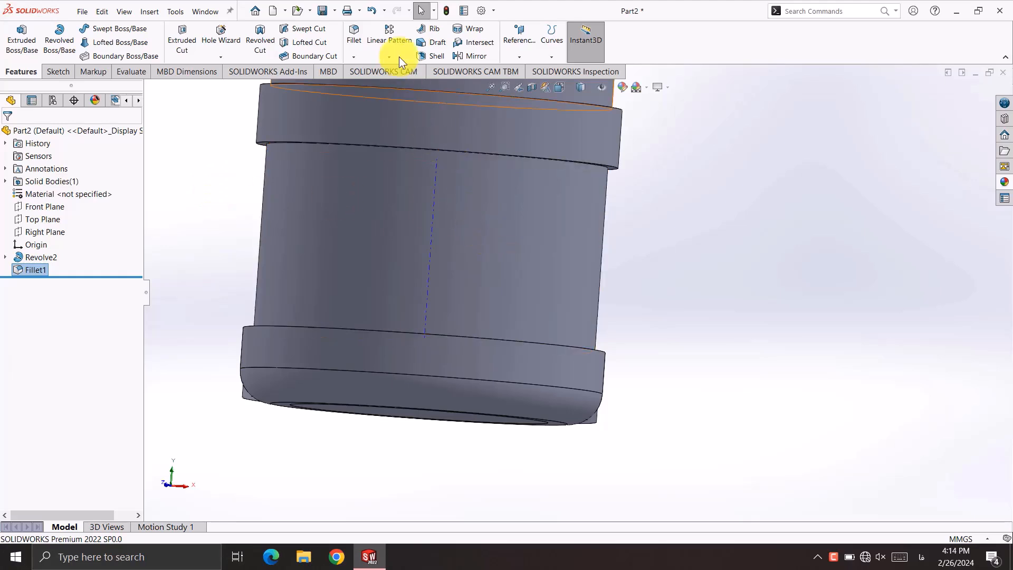
Step: Set up a 4 mm fillet on both top-side edges of the bottom band and of the middle band
key(Return)
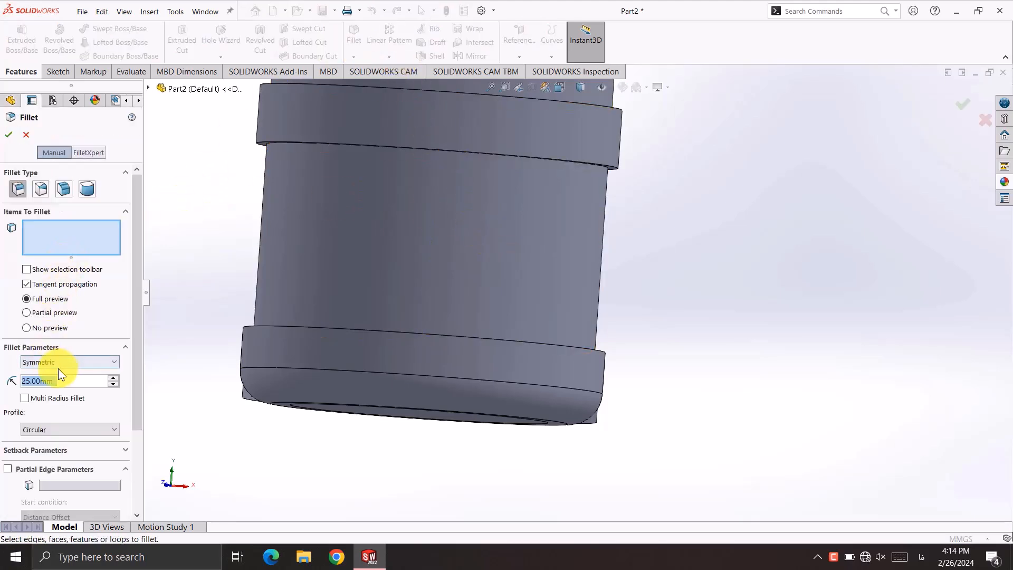
text(4)
middle_drag(504, 258, 473, 370)
click(486, 327)
click(487, 322)
scroll(490, 227, up, 2)
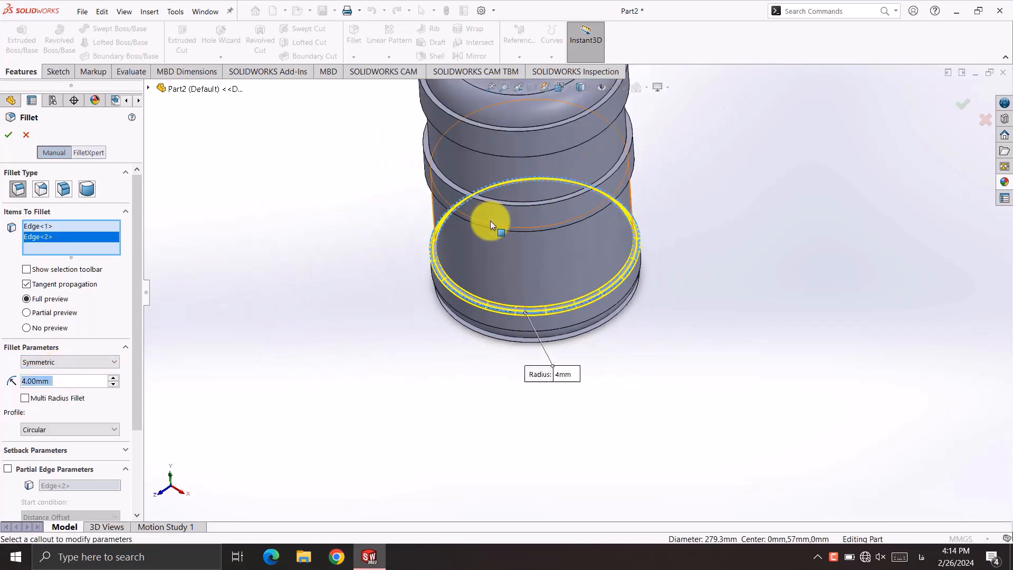
scroll(581, 283, down, 5)
click(587, 262)
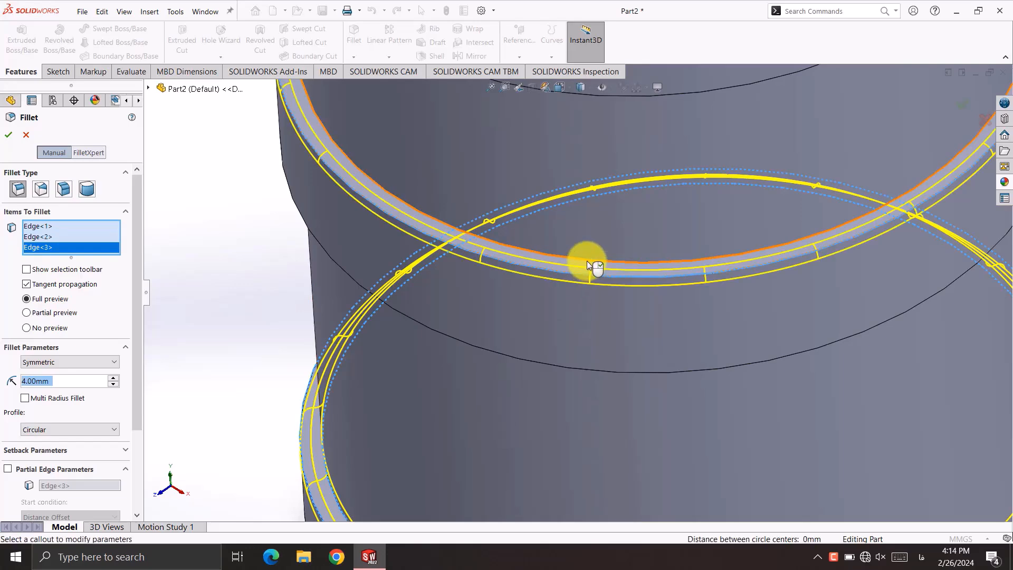
click(587, 261)
Step: Add both underside edges of the middle band and of the upper band to the fillet selection
middle_drag(618, 407, 612, 252)
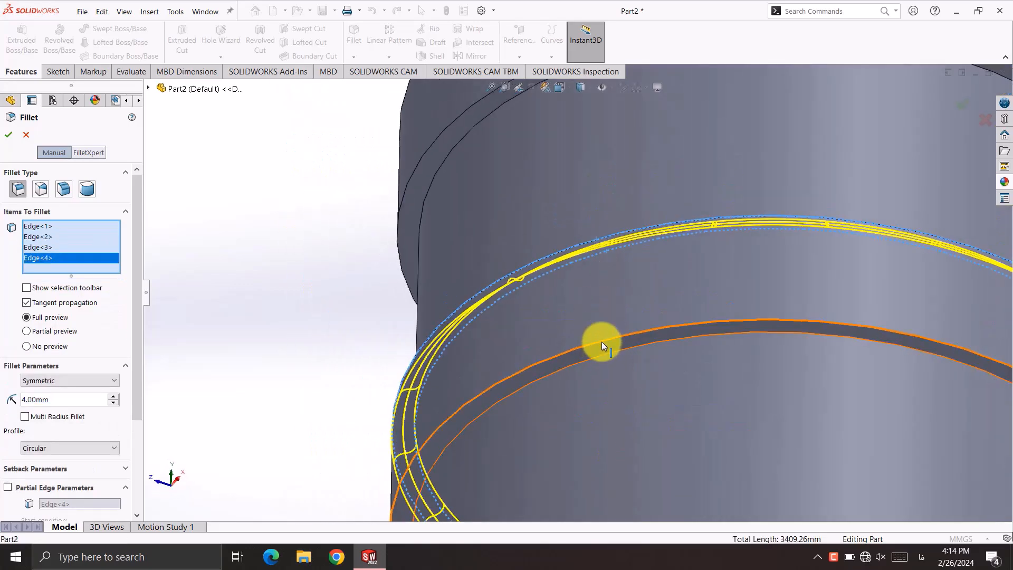
click(602, 342)
click(599, 356)
scroll(696, 254, up, 5)
scroll(577, 234, down, 5)
click(575, 240)
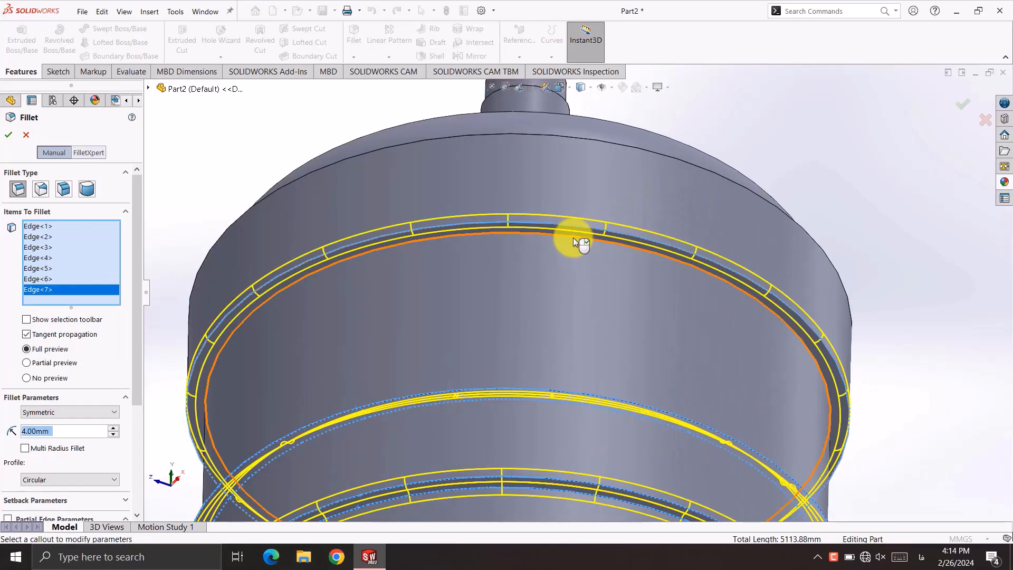
click(575, 241)
Step: Add the two top-side edges of the upper band to the selection and complete the 4 mm fillet
scroll(554, 211, up, 3)
middle_drag(563, 223, 546, 419)
scroll(341, 442, up, 4)
scroll(340, 442, down, 4)
click(512, 374)
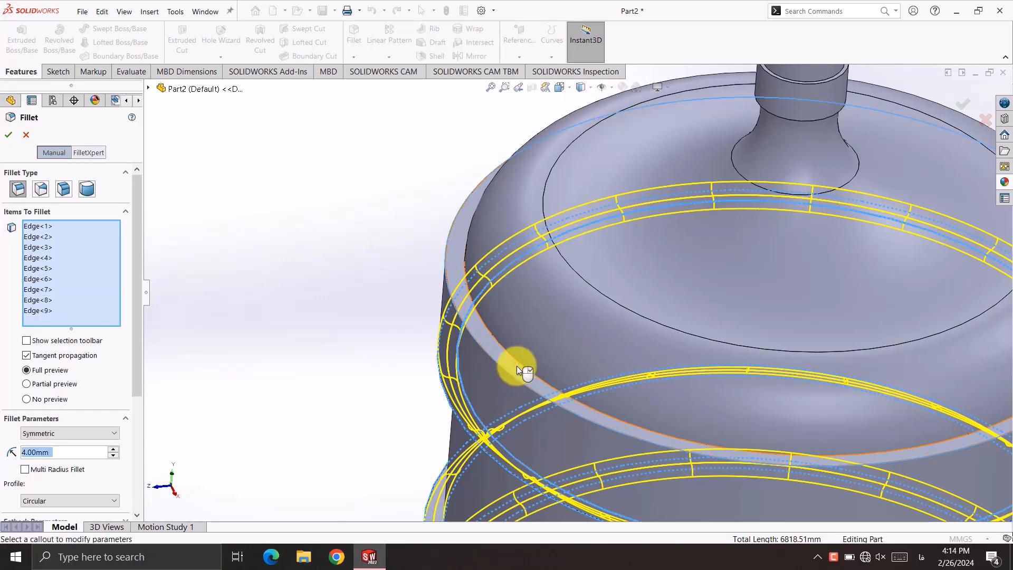
click(521, 365)
scroll(701, 264, up, 2)
scroll(734, 225, down, 5)
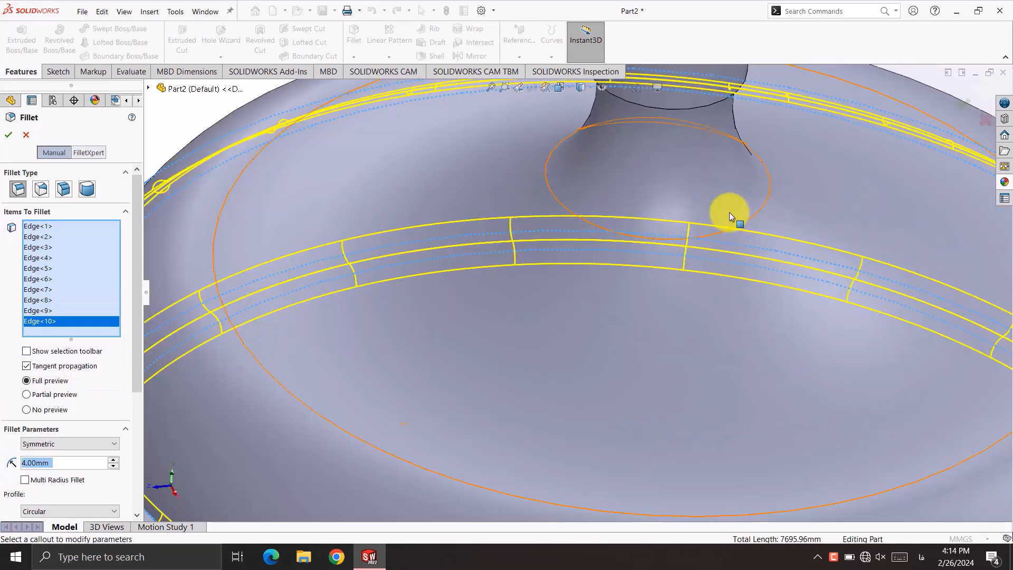
middle_drag(729, 214, 574, 176)
click(7, 138)
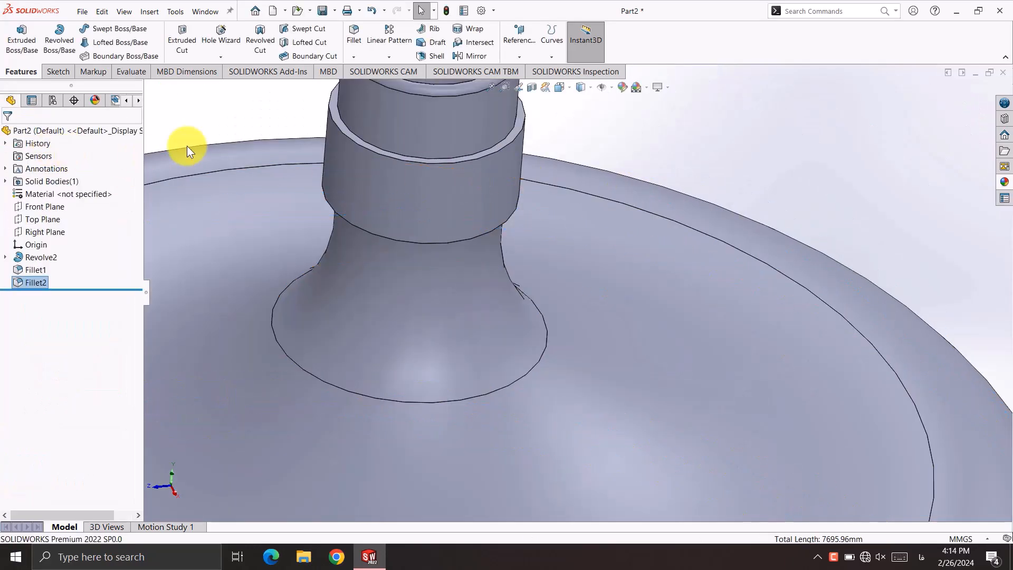
Step: Fillet the upper and lower edges of the collar around the neck with a 0.6 mm radius
click(66, 381)
text(0.6)
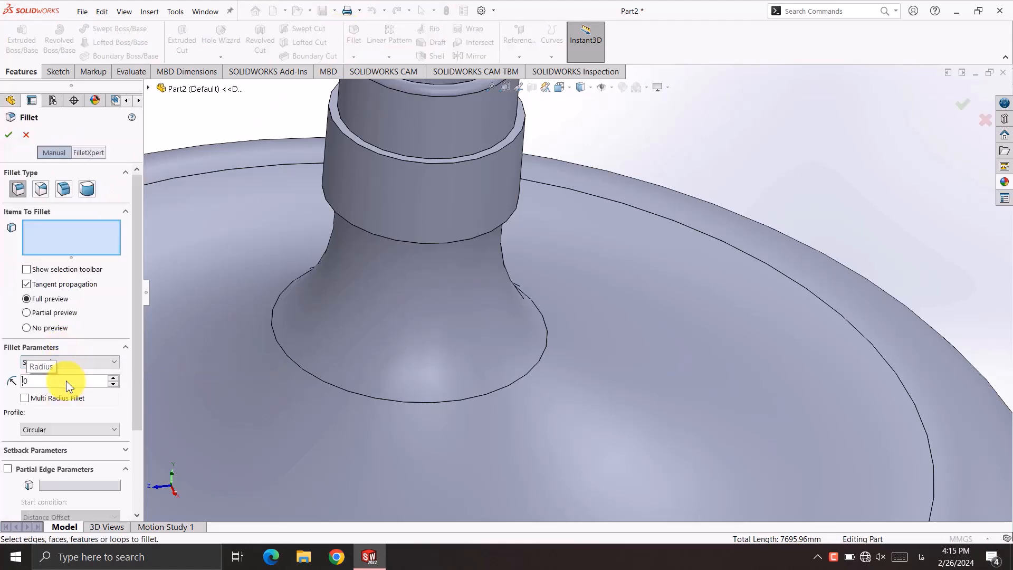
click(427, 164)
click(428, 253)
middle_drag(428, 255, 541, 233)
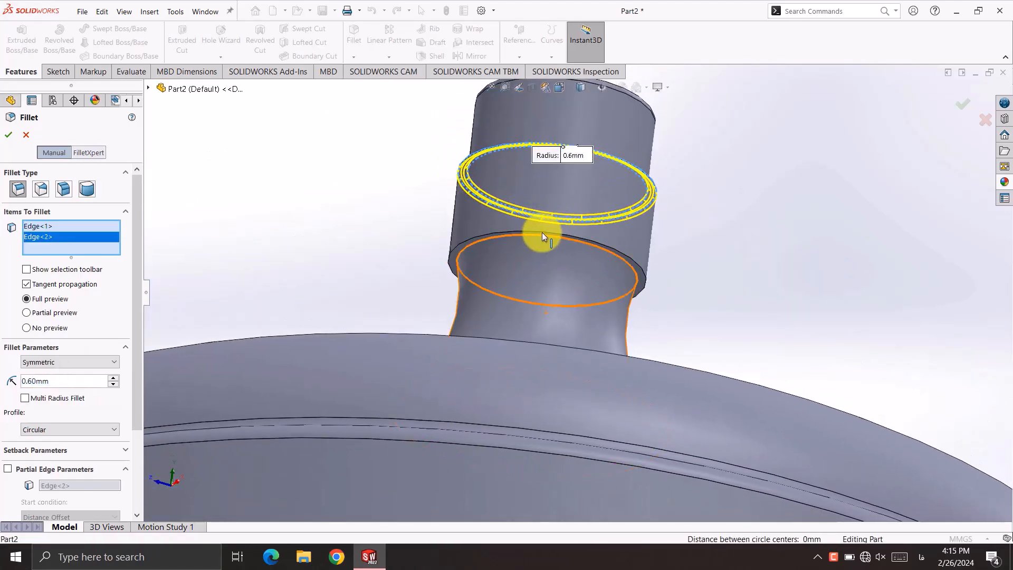
click(543, 232)
middle_drag(566, 186, 521, 338)
scroll(556, 325, up, 14)
scroll(604, 426, down, 3)
scroll(550, 205, down, 2)
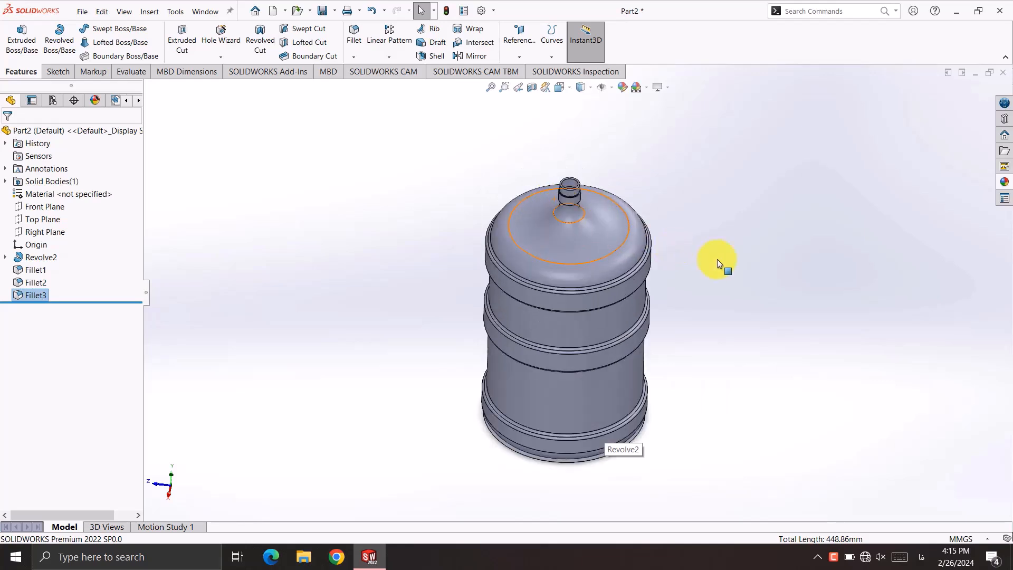
middle_drag(724, 312, 636, 182)
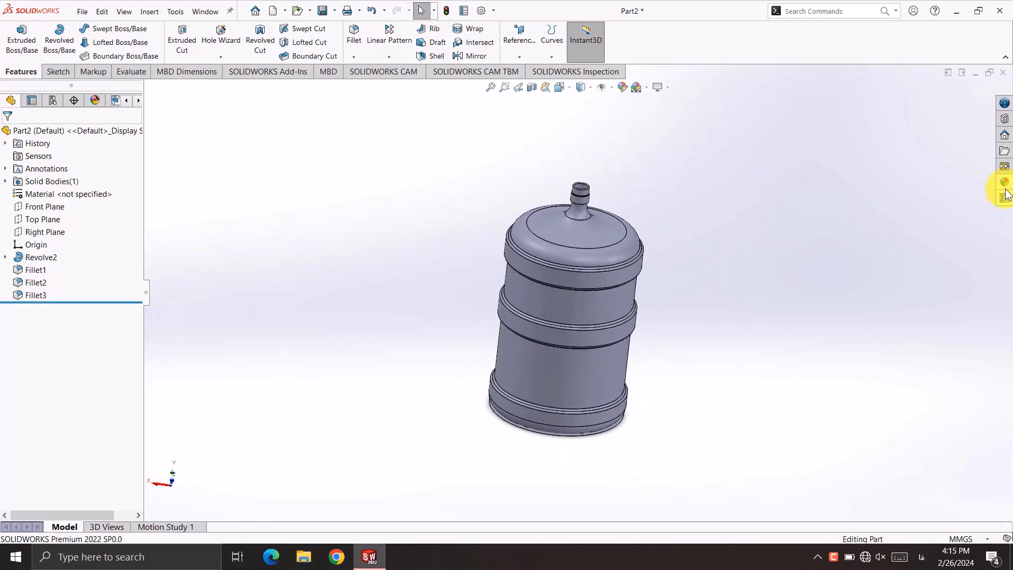
Step: Apply the frosted plastic appearance from the Clear Plastic category to the whole part
click(1004, 182)
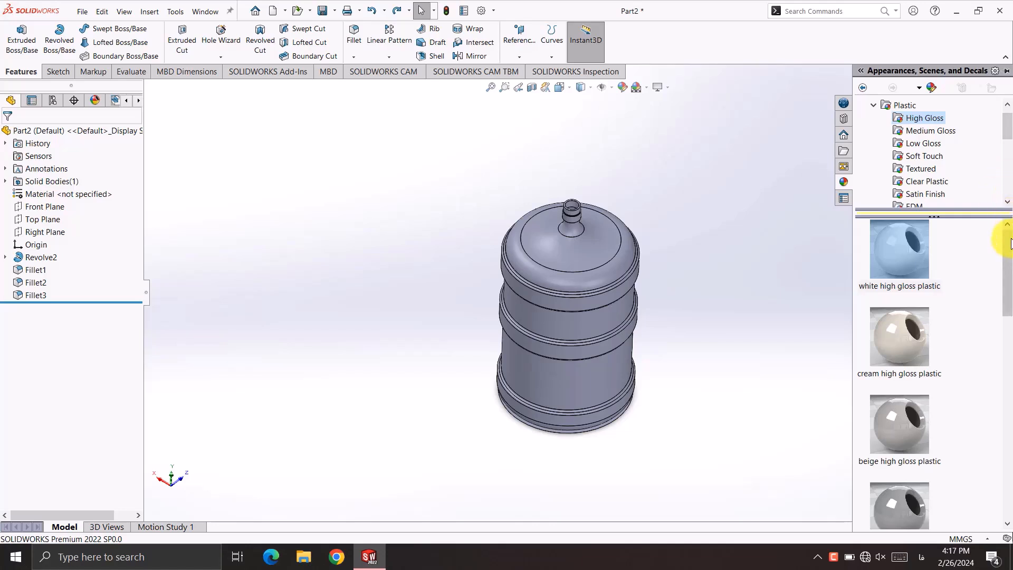
mouse_move(1011, 271)
mouse_down()
mouse_move(1005, 467)
mouse_move(1005, 254)
mouse_up()
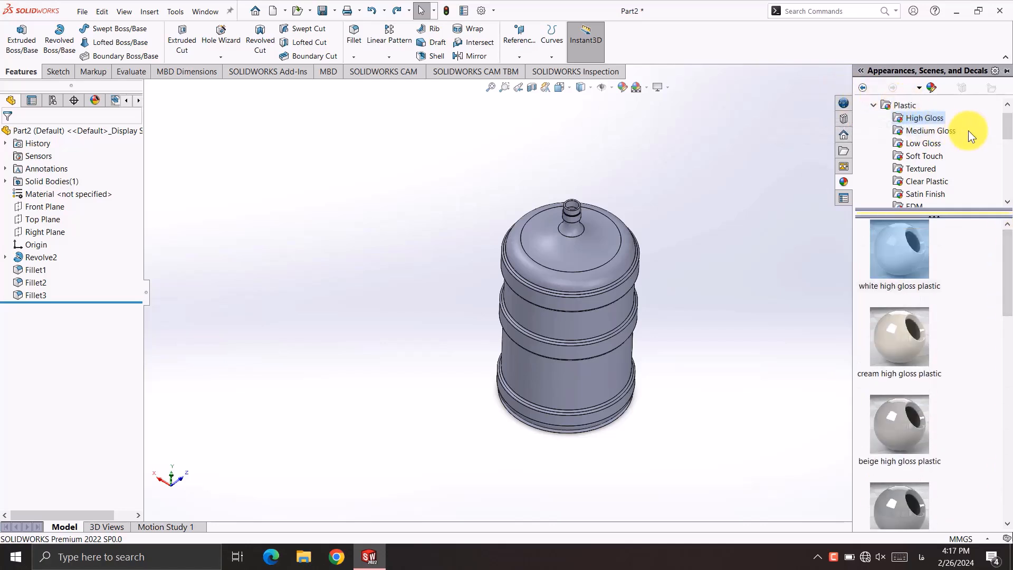
drag(1008, 132, 1008, 142)
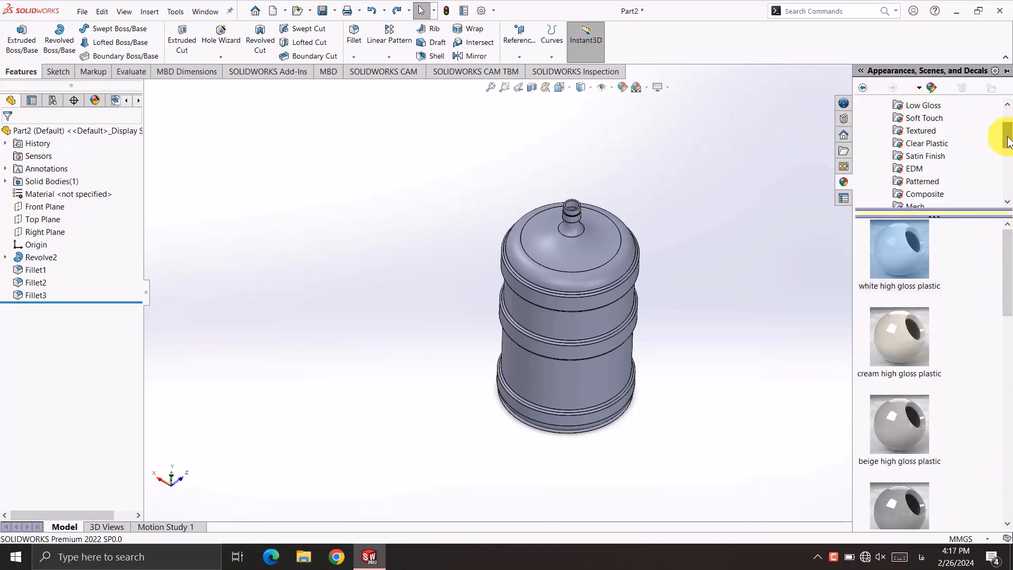
click(925, 144)
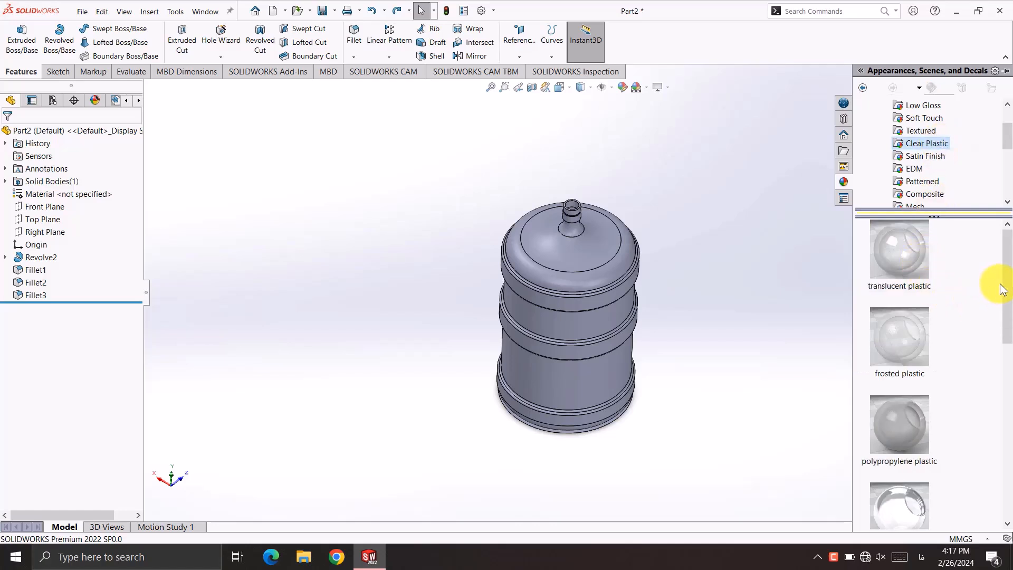
drag(905, 337, 615, 285)
click(629, 281)
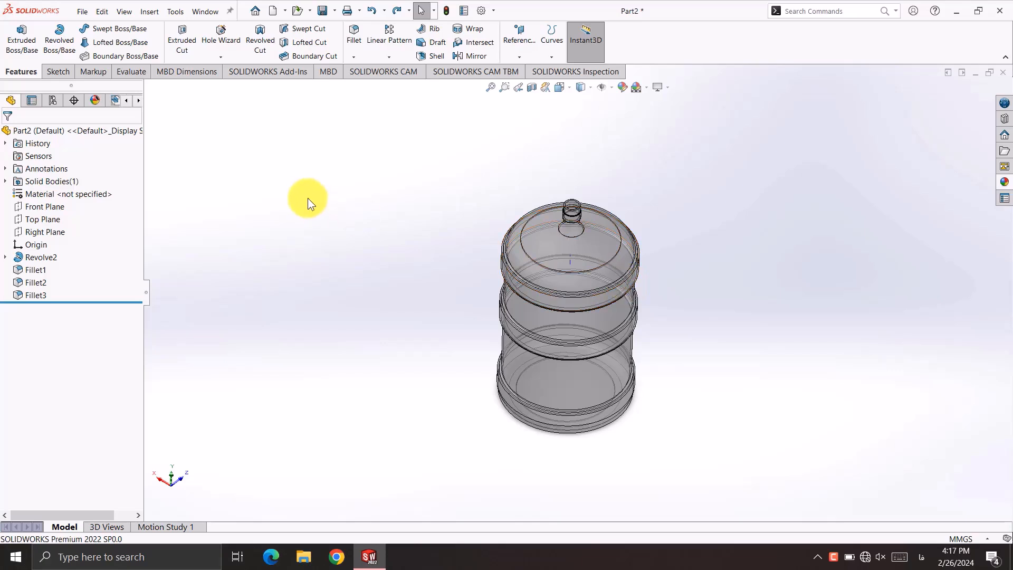
Step: Change the color of the part's frosted plastic appearance to blue
click(591, 247)
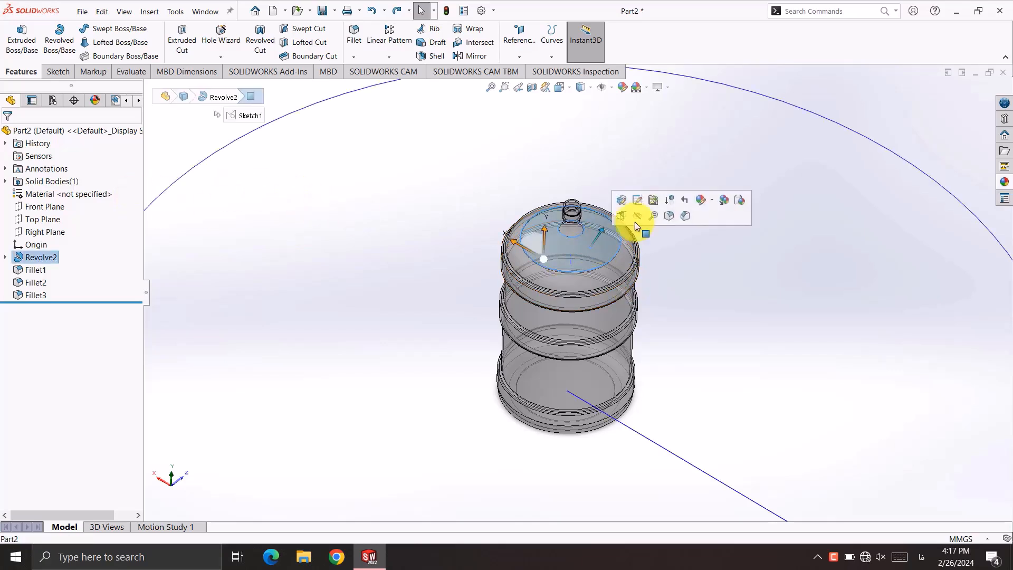
click(701, 197)
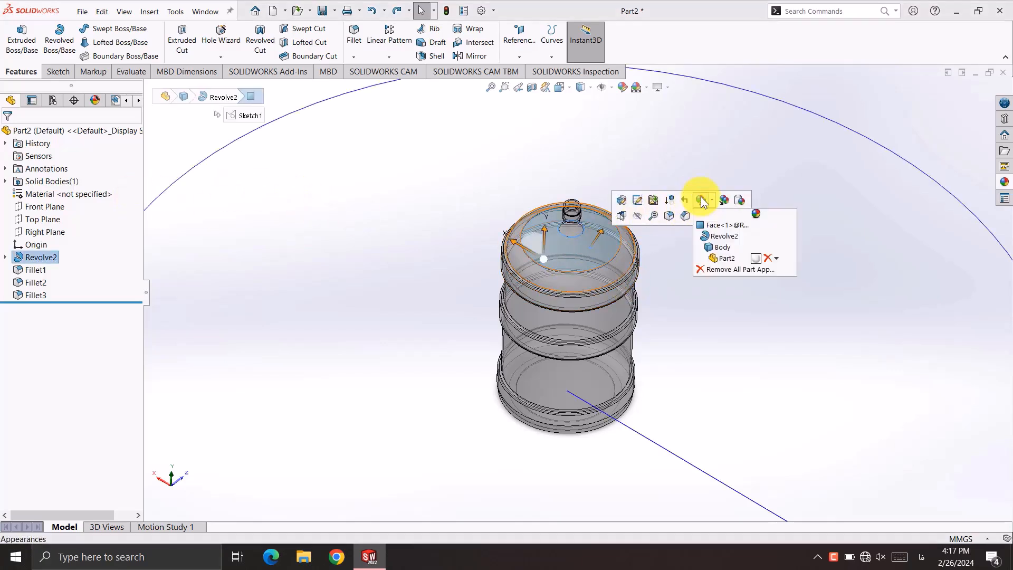
click(725, 258)
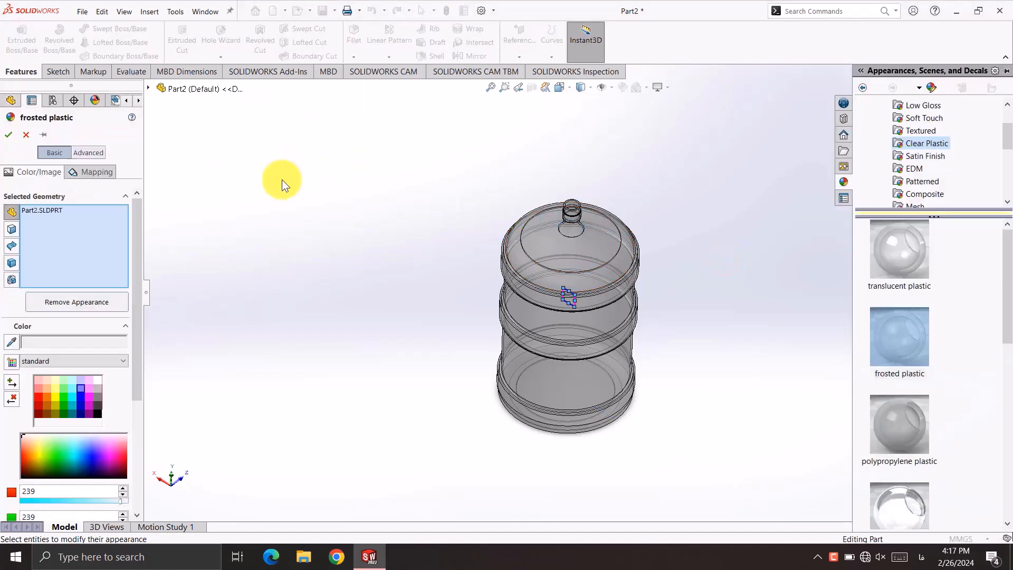
click(76, 404)
click(82, 387)
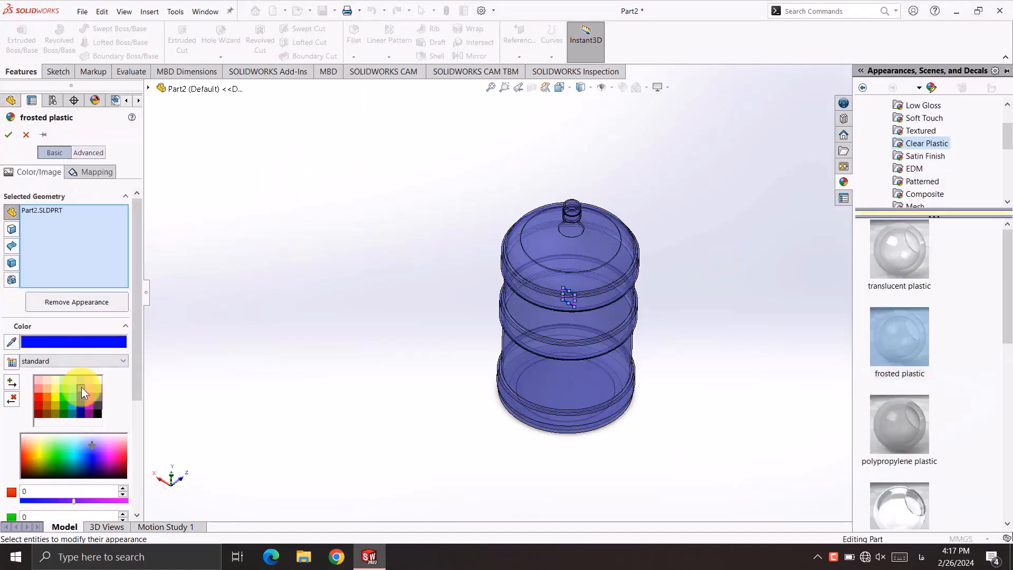
click(7, 135)
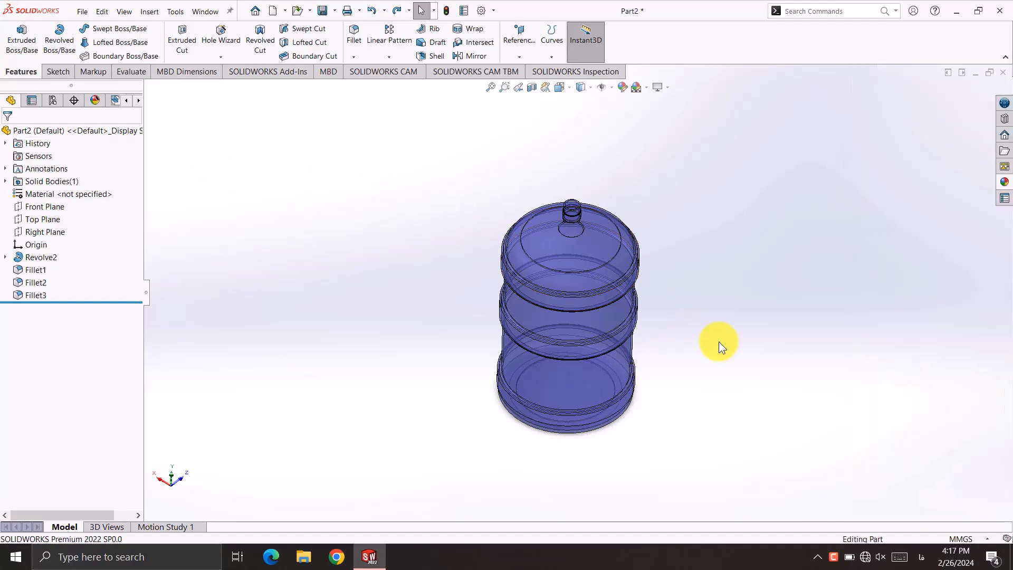
scroll(615, 271, down, 3)
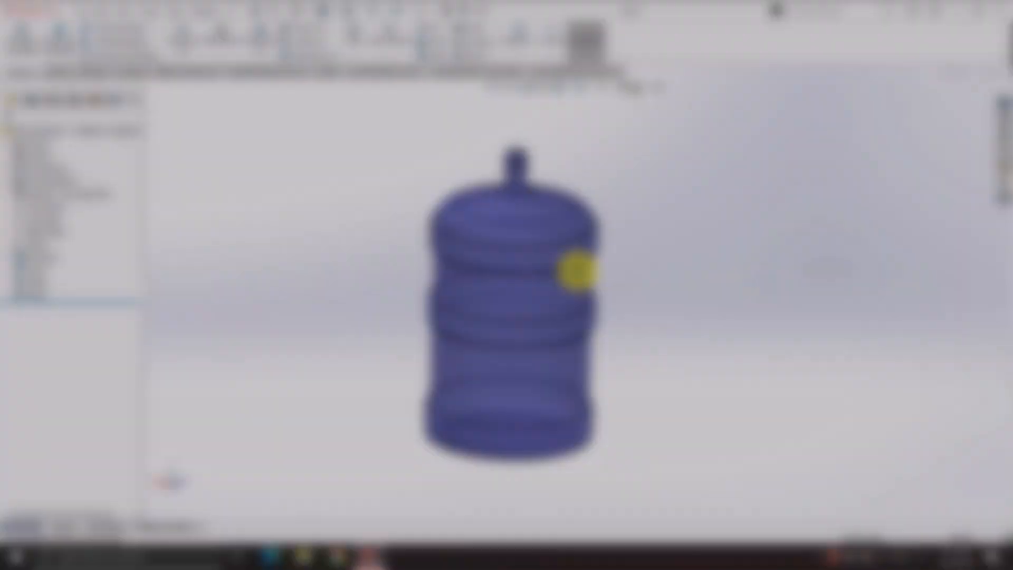